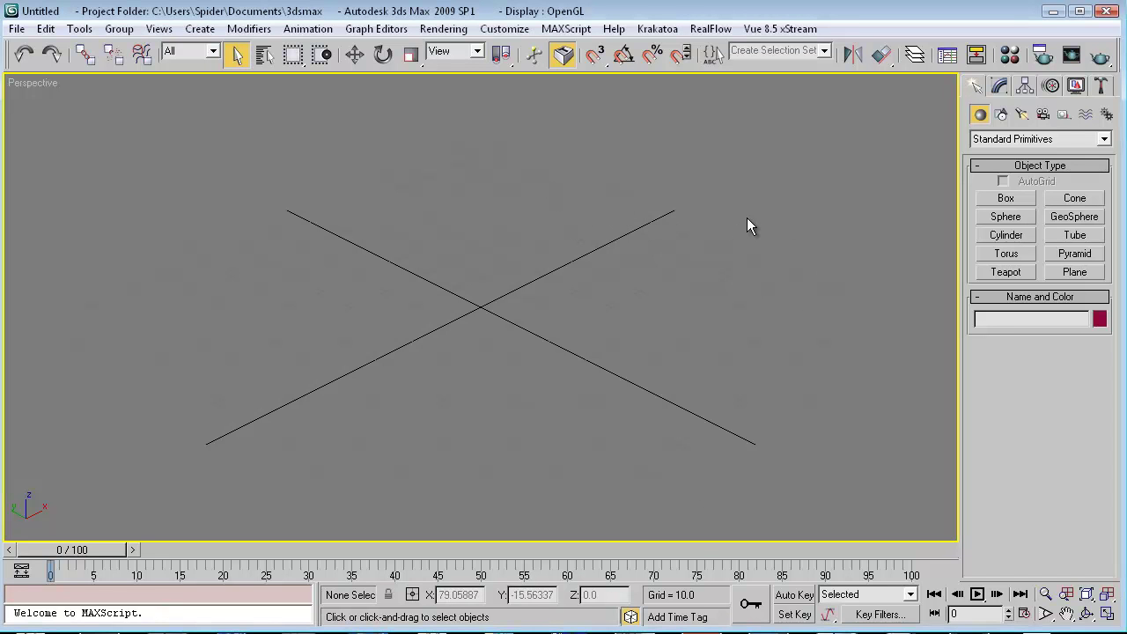
middle_drag(722, 233, 716, 214)
middle_drag(713, 253, 734, 217)
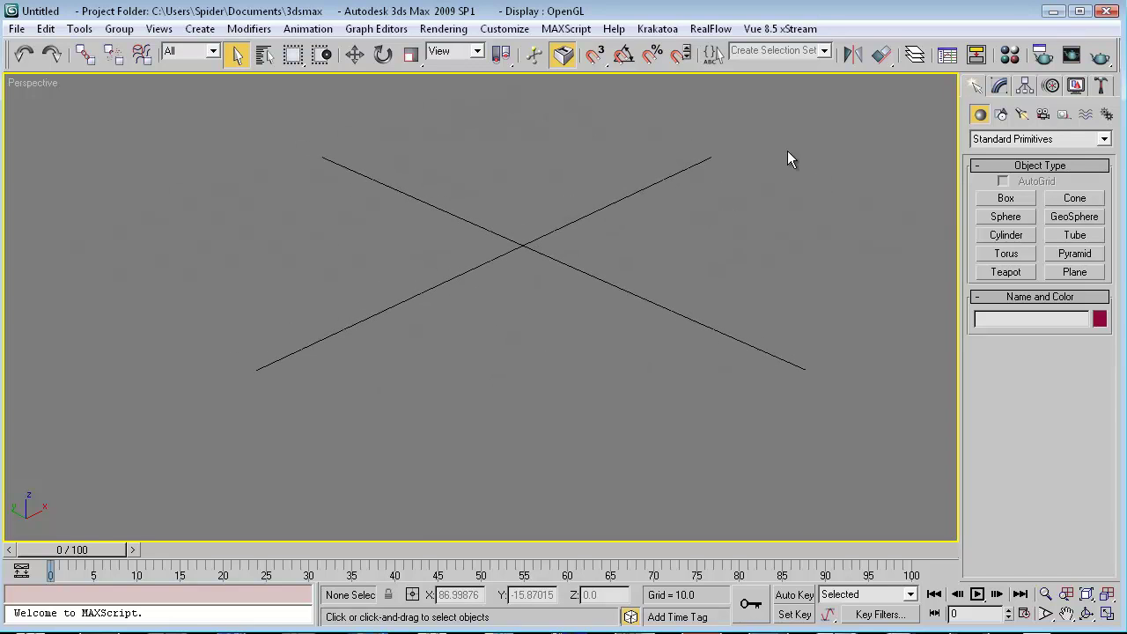
middle_drag(787, 174, 732, 215)
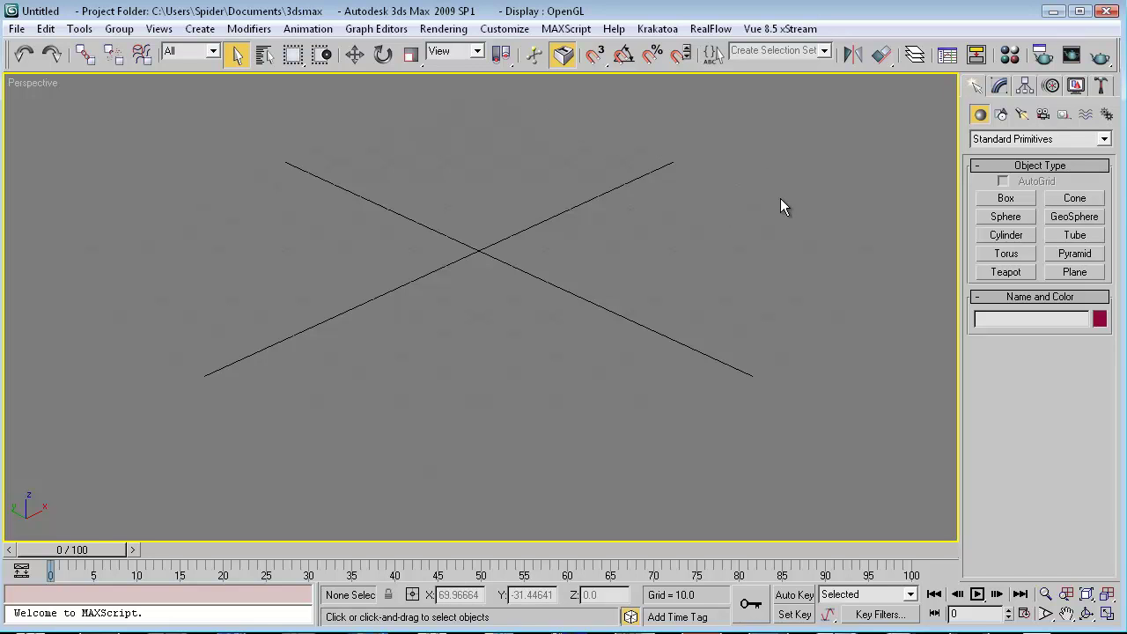
mouse_move(780, 201)
middle_down()
mouse_move(805, 204)
mouse_move(791, 211)
middle_up()
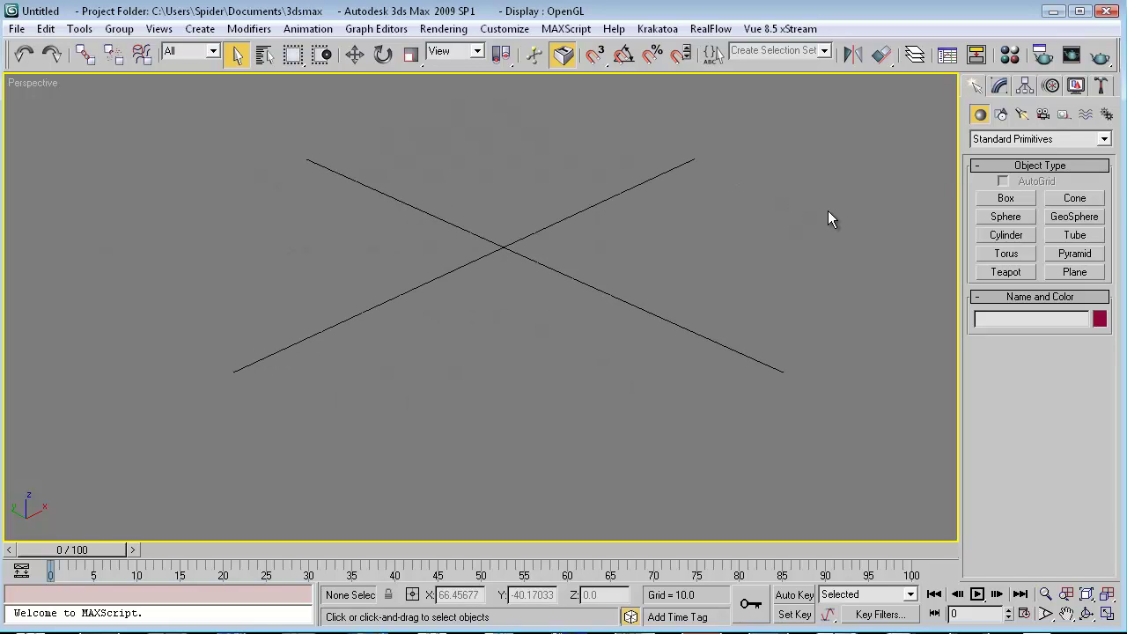
- Create a FumeFX container around the grid centre, about 142.7 wide, 136.7 long and 128.6 high
click(1012, 139)
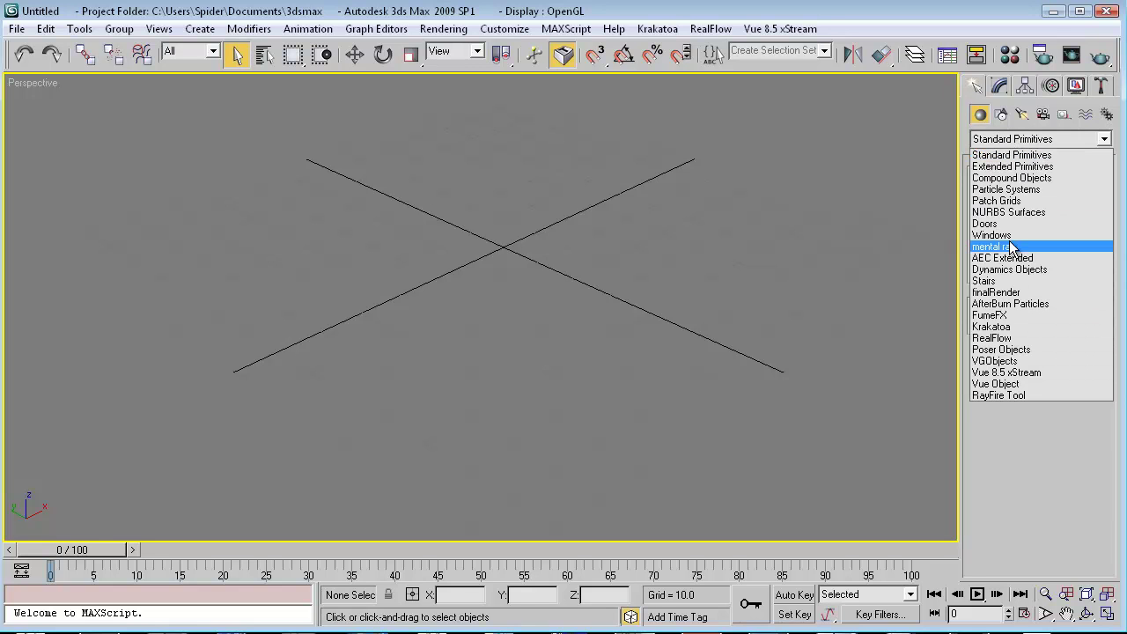
click(1003, 315)
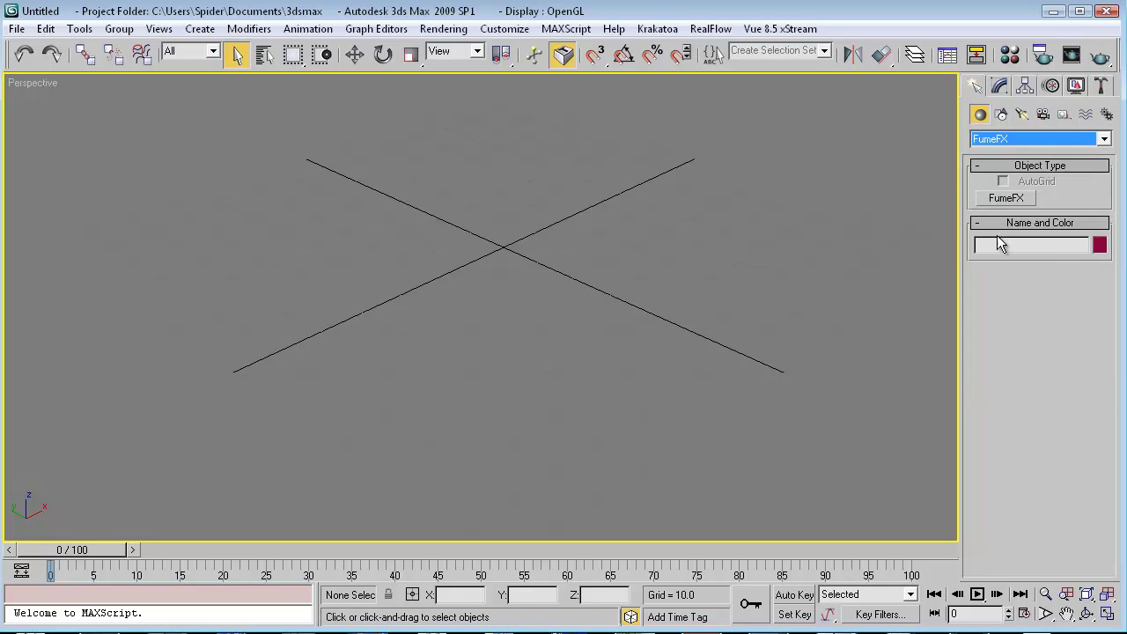
click(1003, 199)
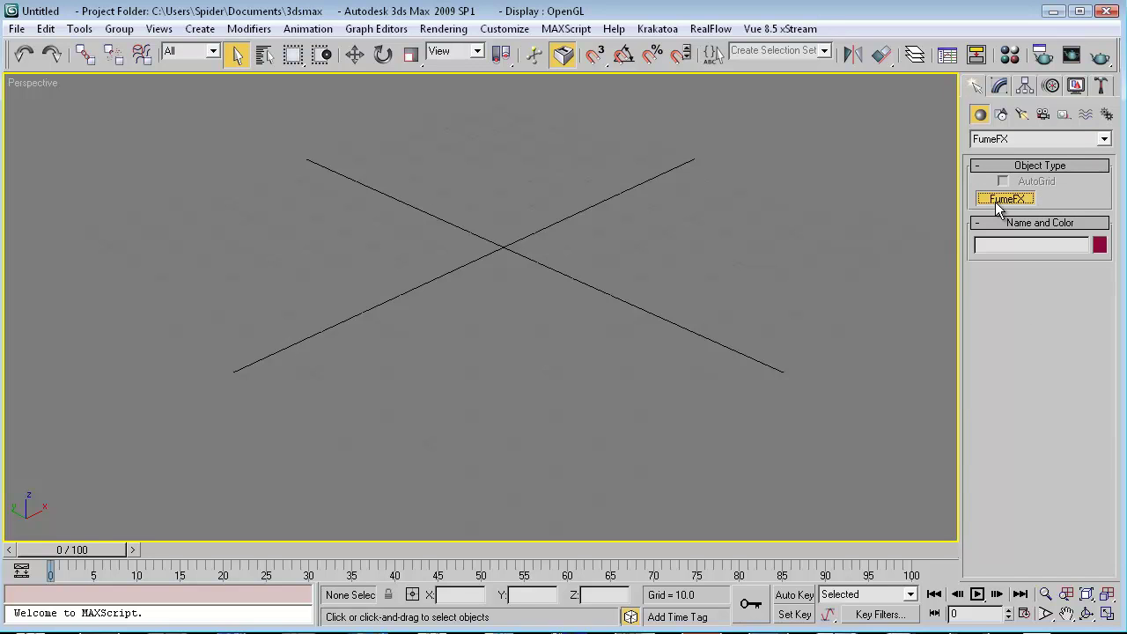
drag(51, 253, 951, 234)
scroll(763, 257, down, 4)
scroll(763, 257, down, 3)
click(551, 126)
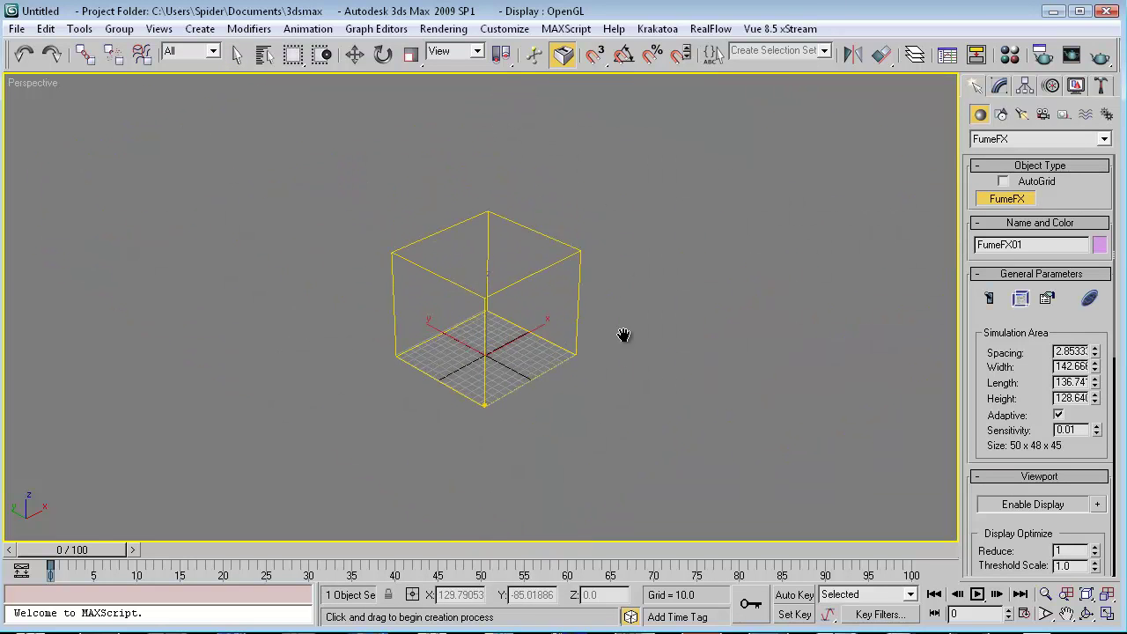
right_click(616, 347)
scroll(617, 348, up, 5)
middle_drag(596, 397, 551, 369)
scroll(495, 385, down, 3)
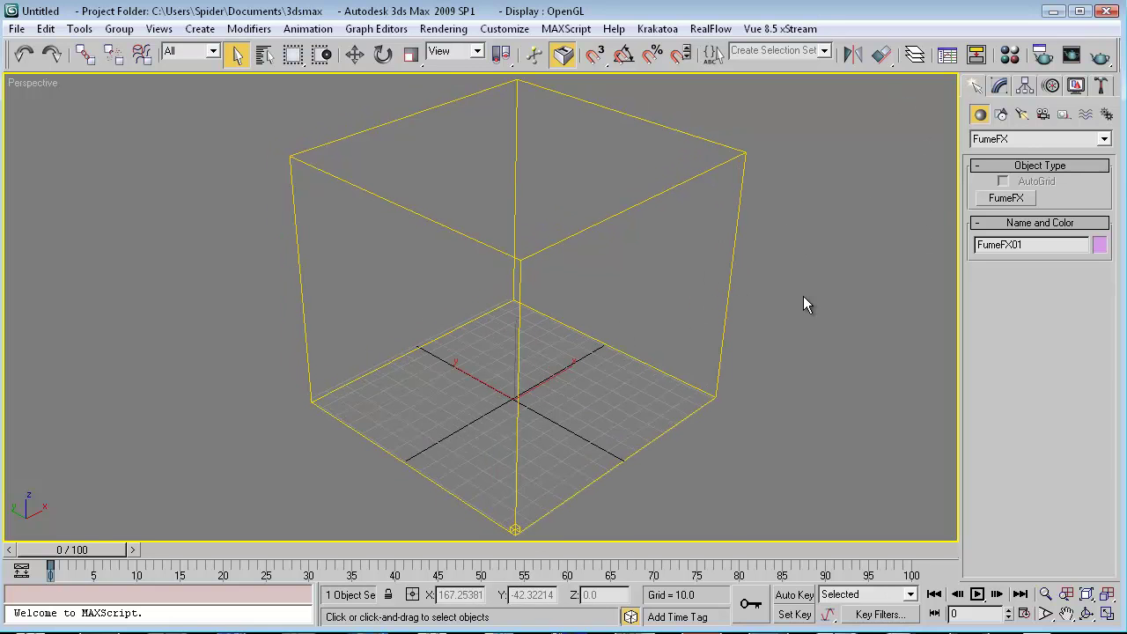
- Place a spherical FumeFX Simple Source of about 22.7 radius near the container's centre and raise it about 23 units above the grid
click(1064, 115)
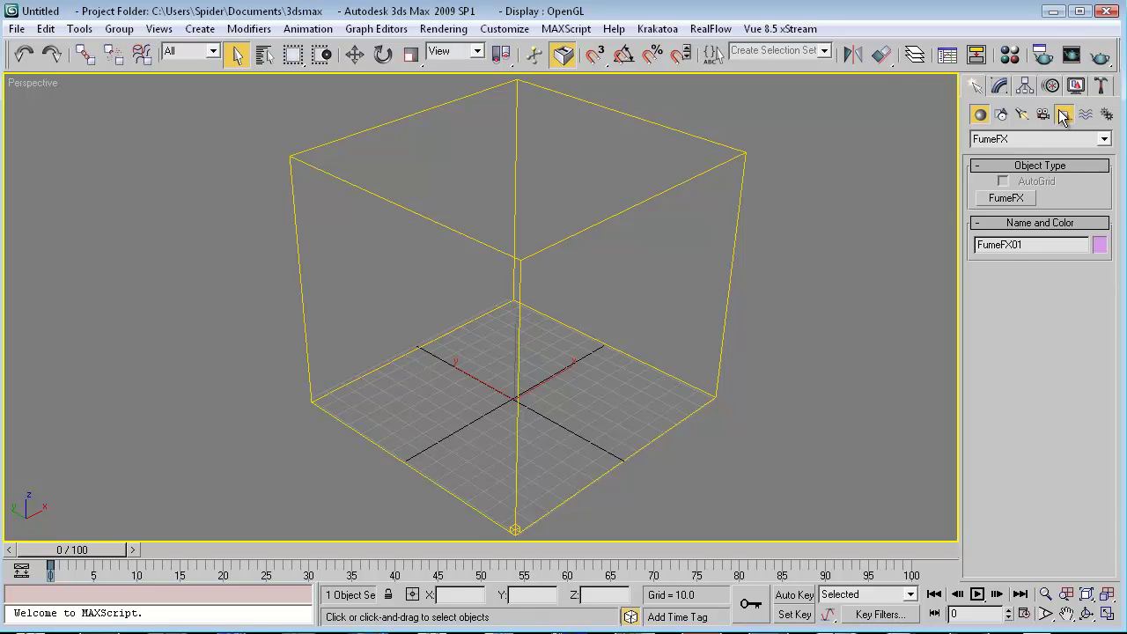
click(1017, 139)
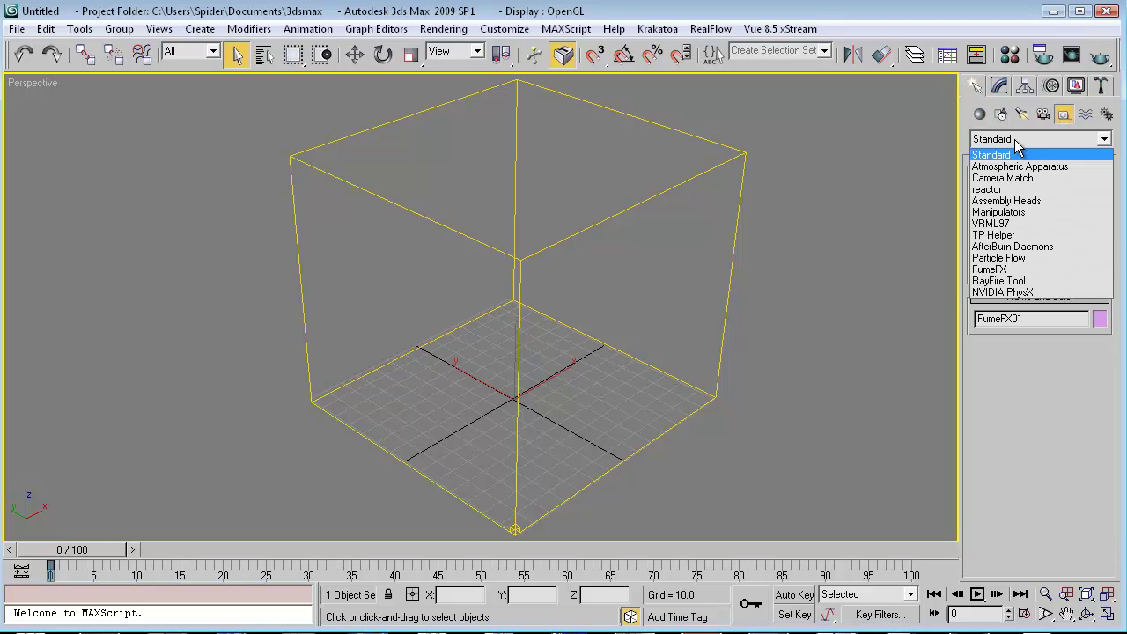
click(995, 269)
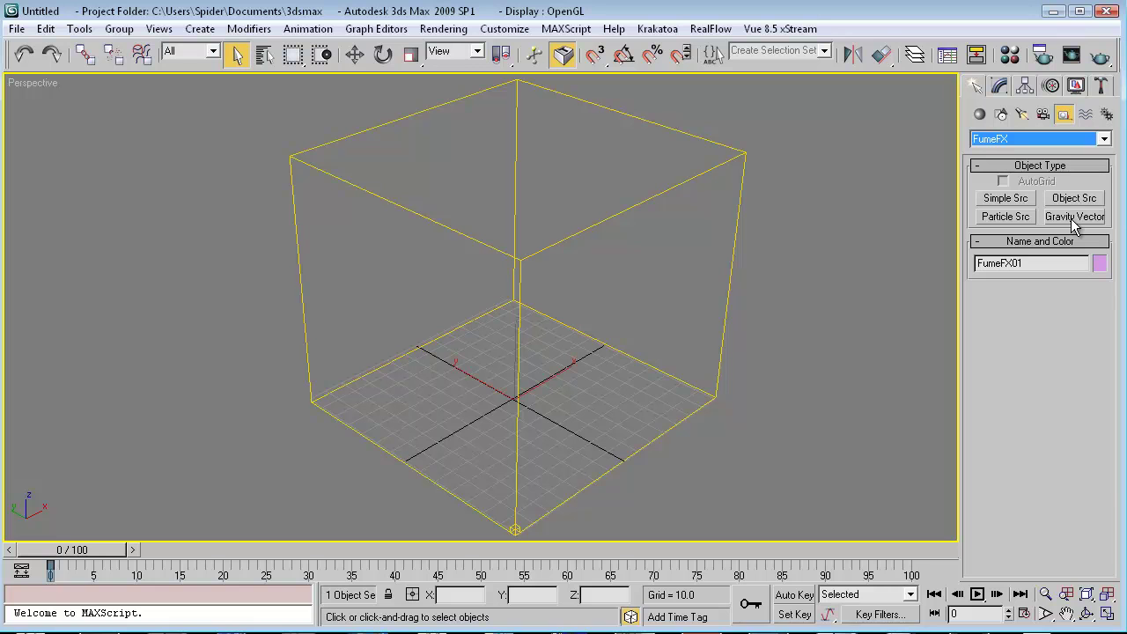
click(1009, 201)
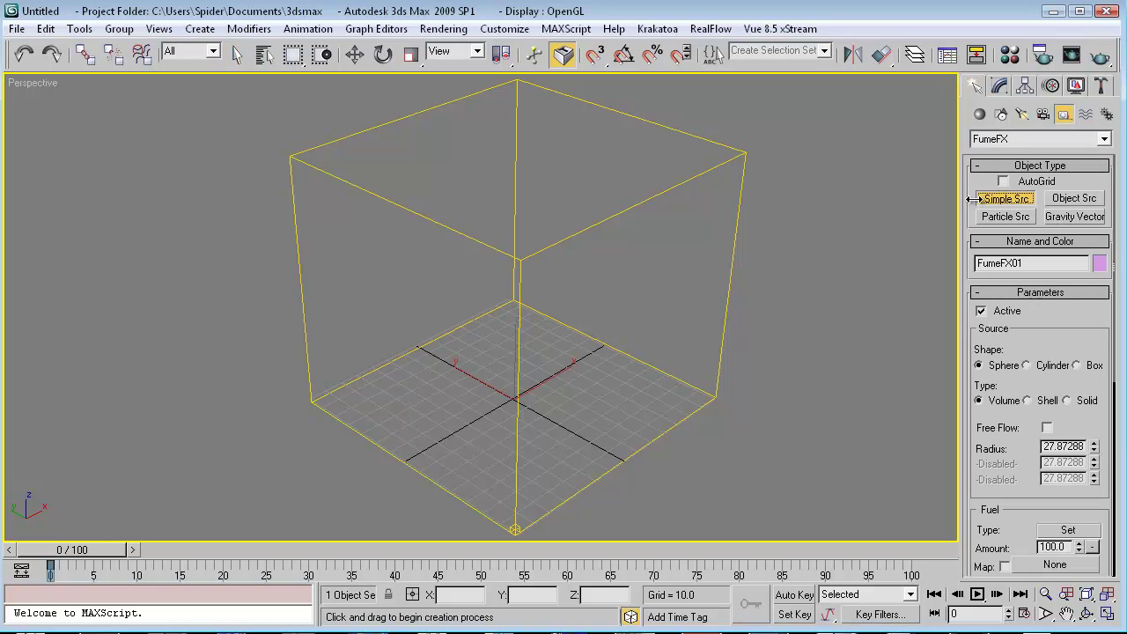
alt+middle_drag(639, 384, 502, 392)
drag(493, 388, 526, 407)
key(w)
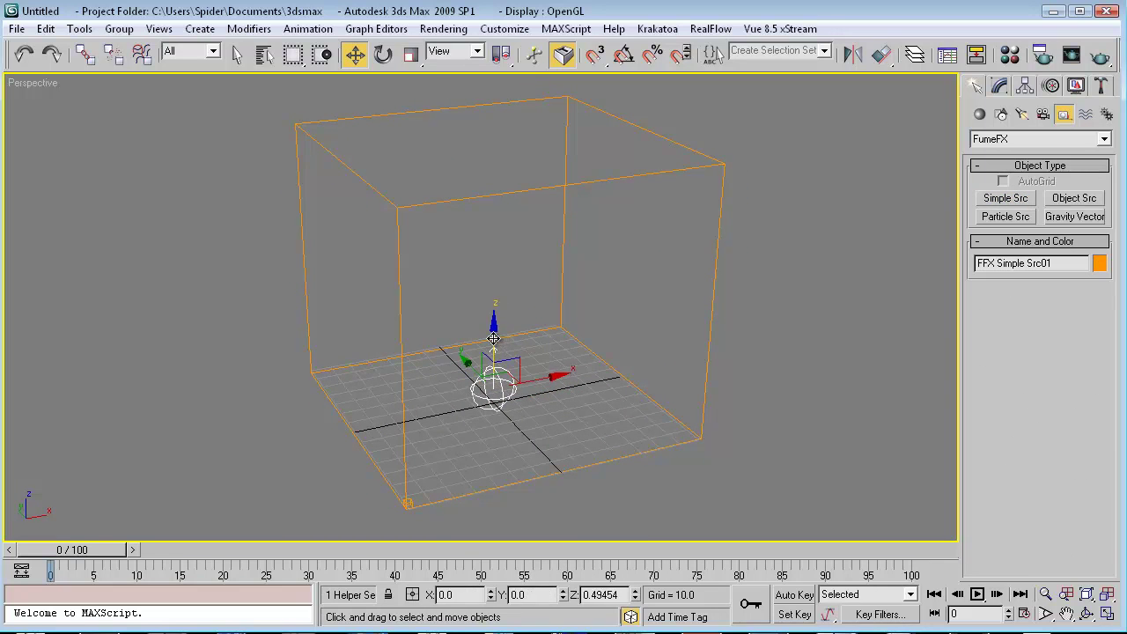
drag(506, 351, 508, 310)
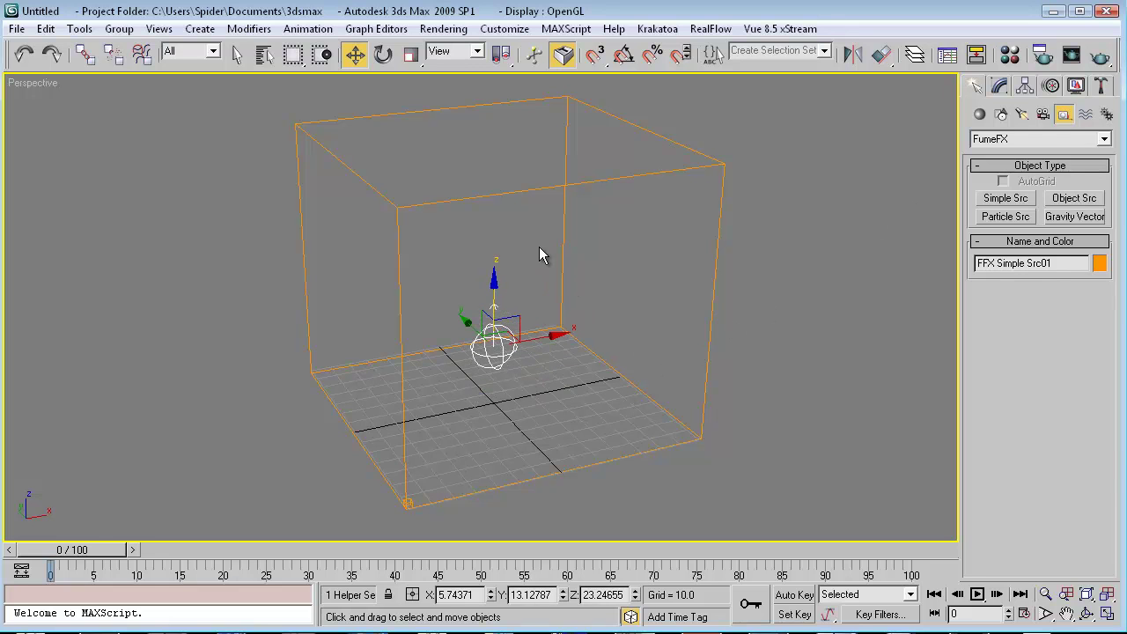
- Select the FumeFX container and open its FumeFX UI window
click(564, 251)
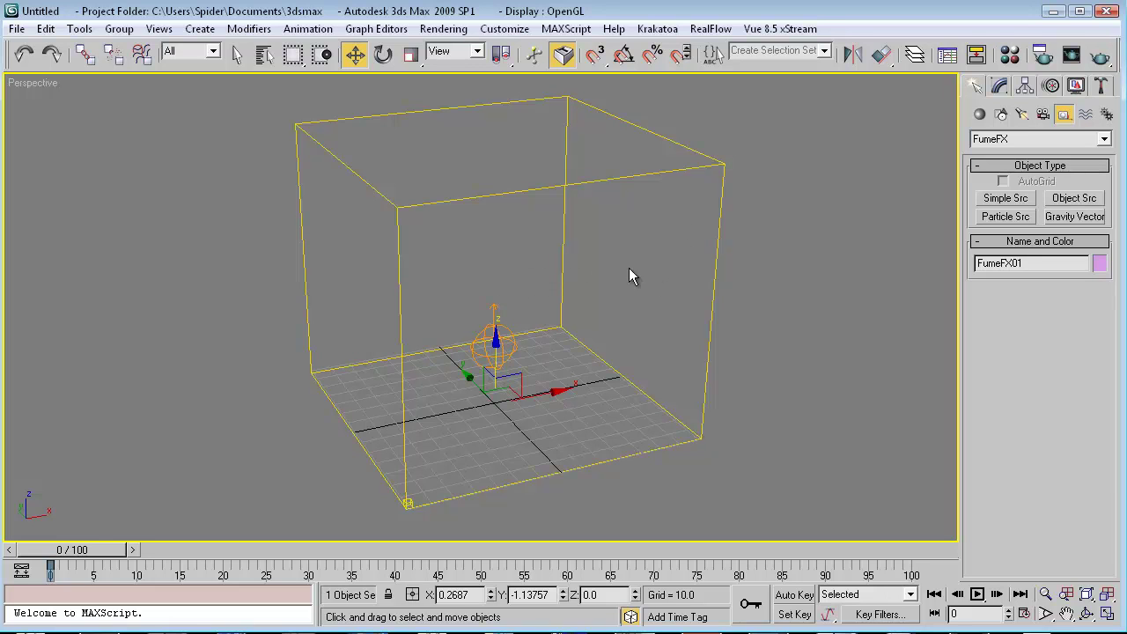
click(1000, 88)
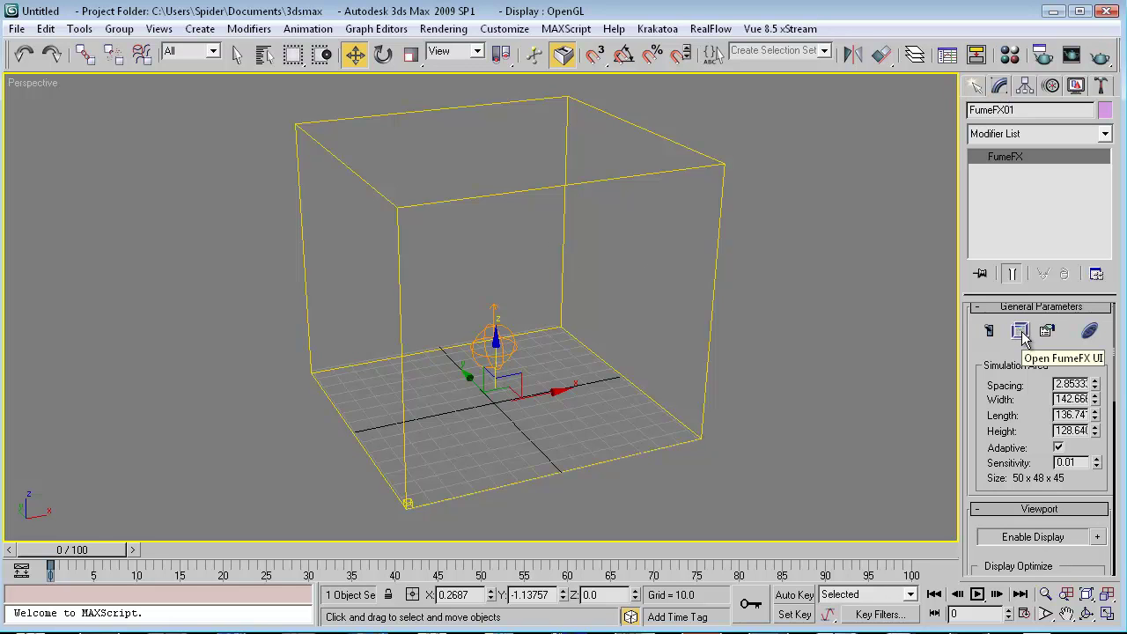
scroll(1021, 339, up, 1)
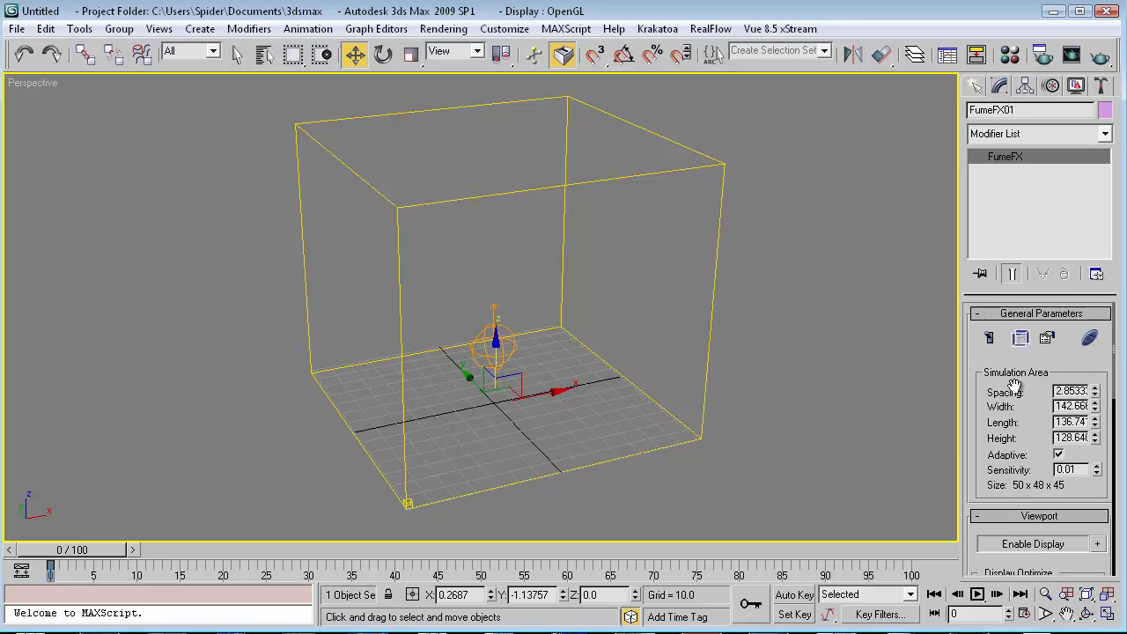
click(1019, 338)
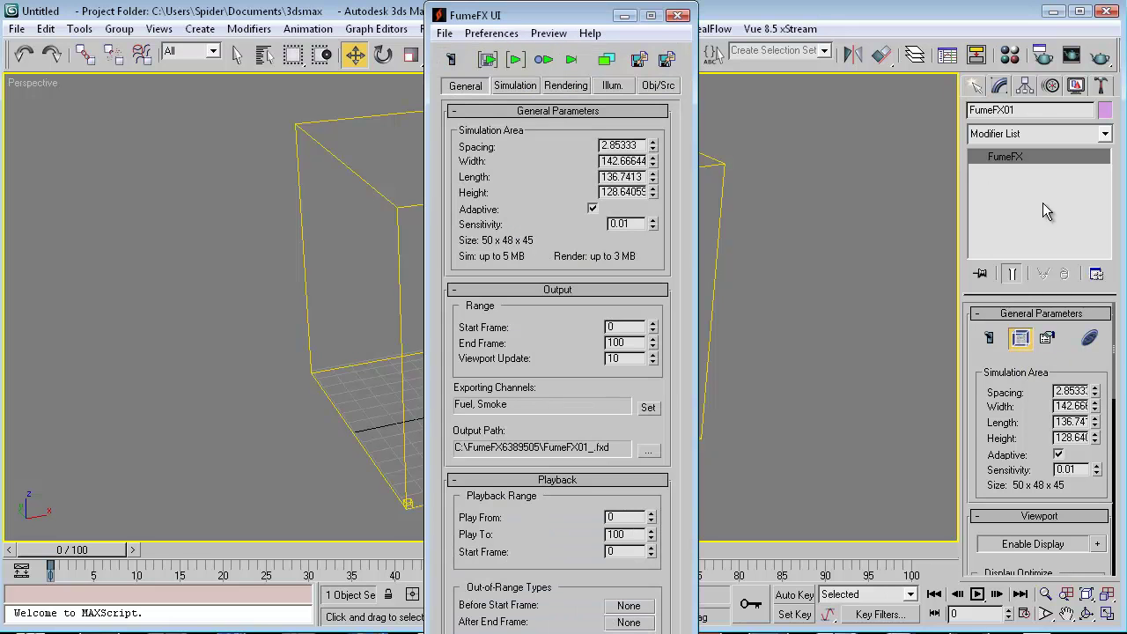
click(526, 292)
click(512, 290)
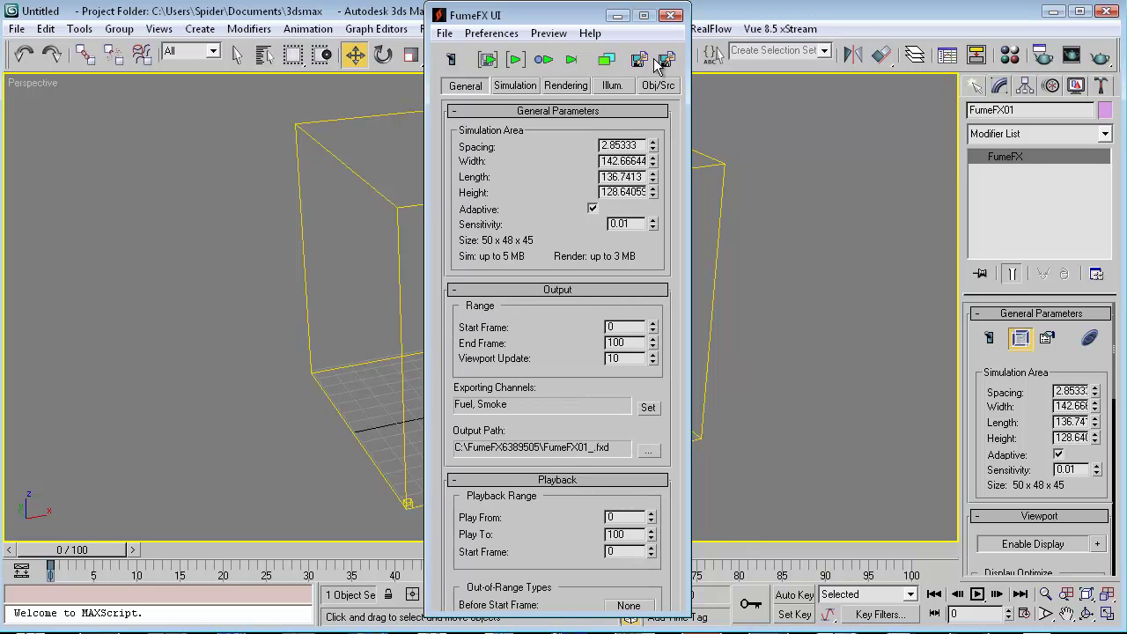
- Add the spherical Simple Source to the container's Objects/Sources/SpaceWarps list, keeping the viewport visible
click(658, 86)
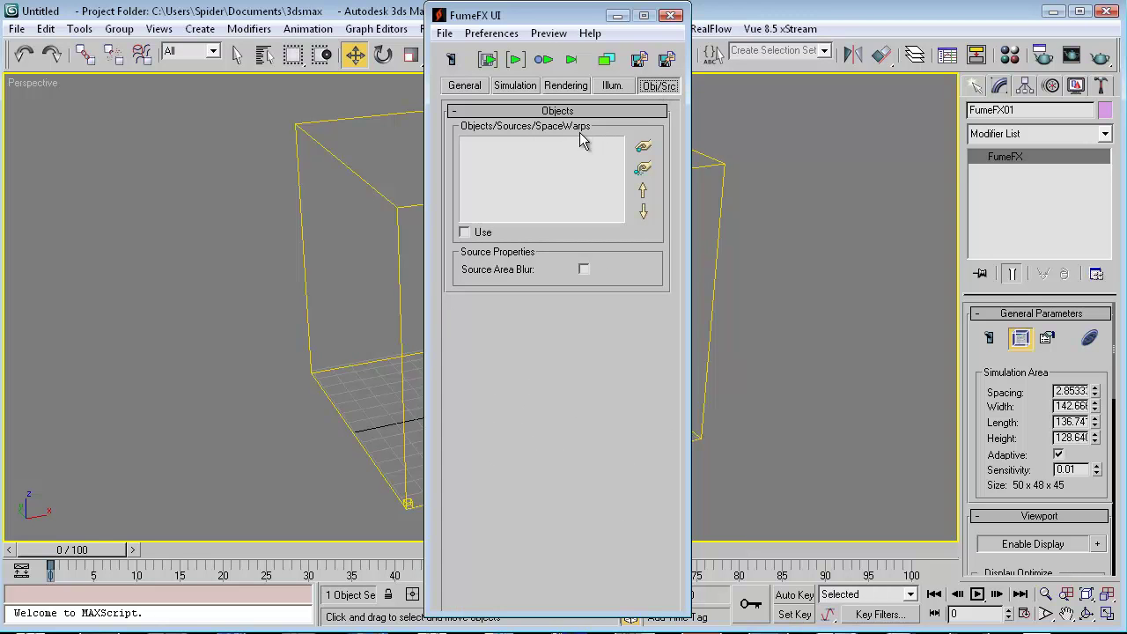
drag(545, 17, 146, 12)
click(244, 144)
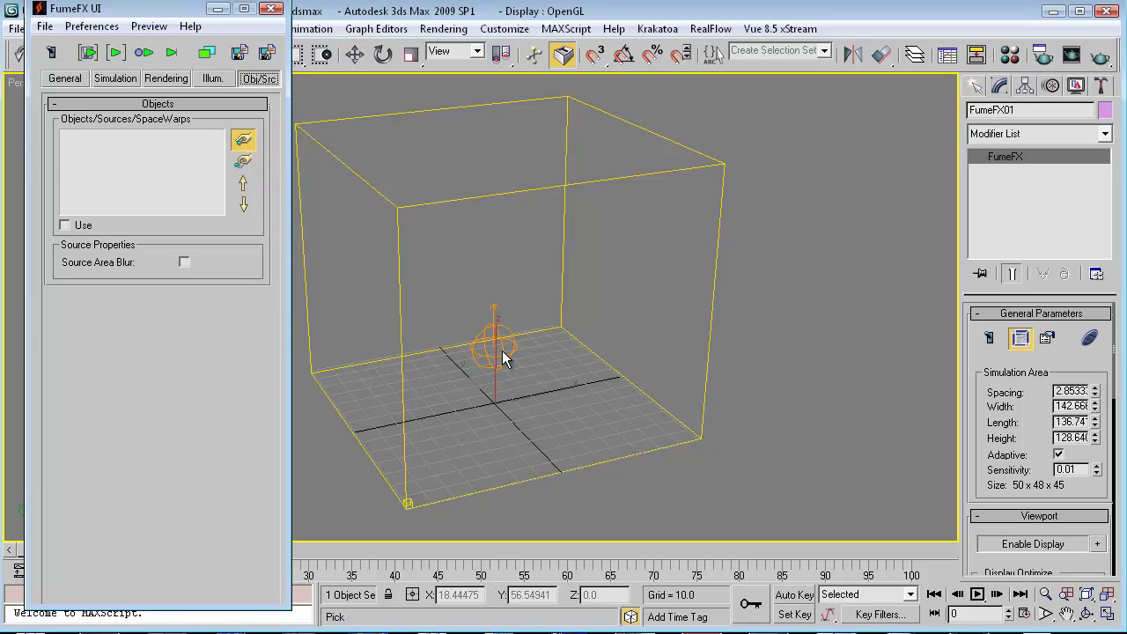
click(495, 329)
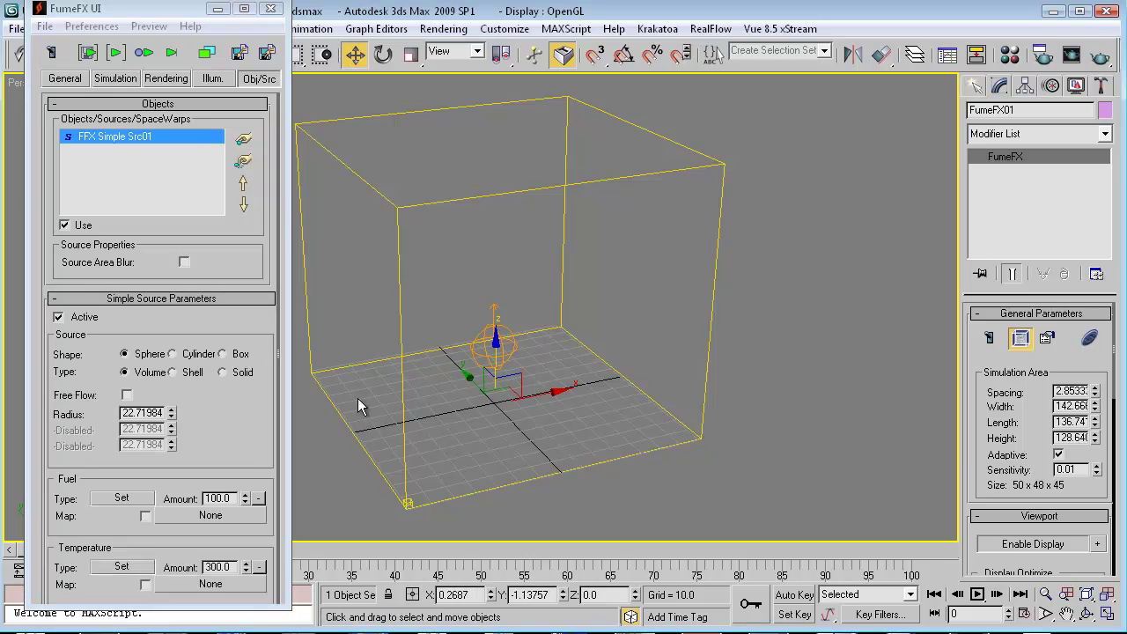
- Set the Simple Source's temperature amount to 400
scroll(231, 431, down, 3)
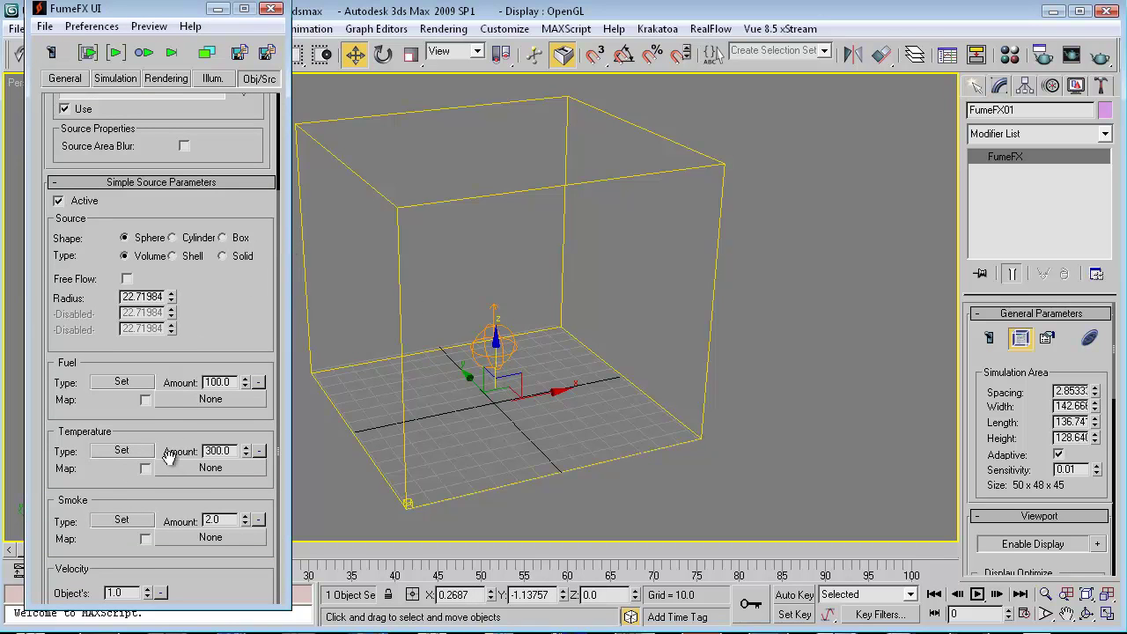
drag(168, 367, 164, 428)
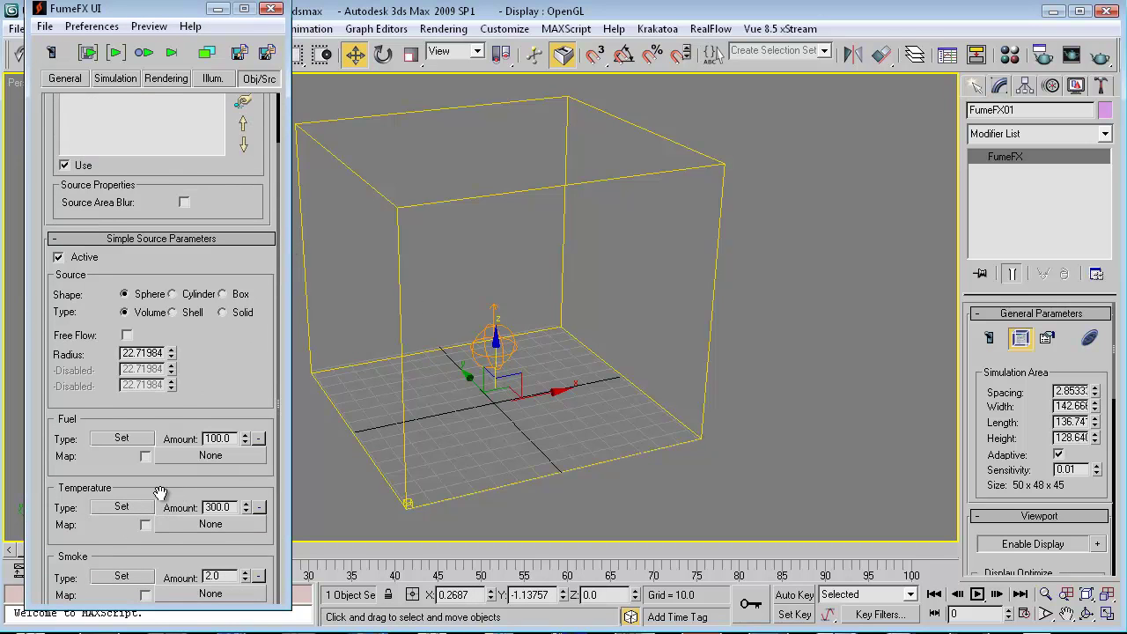
drag(251, 373, 275, 290)
drag(191, 403, 238, 266)
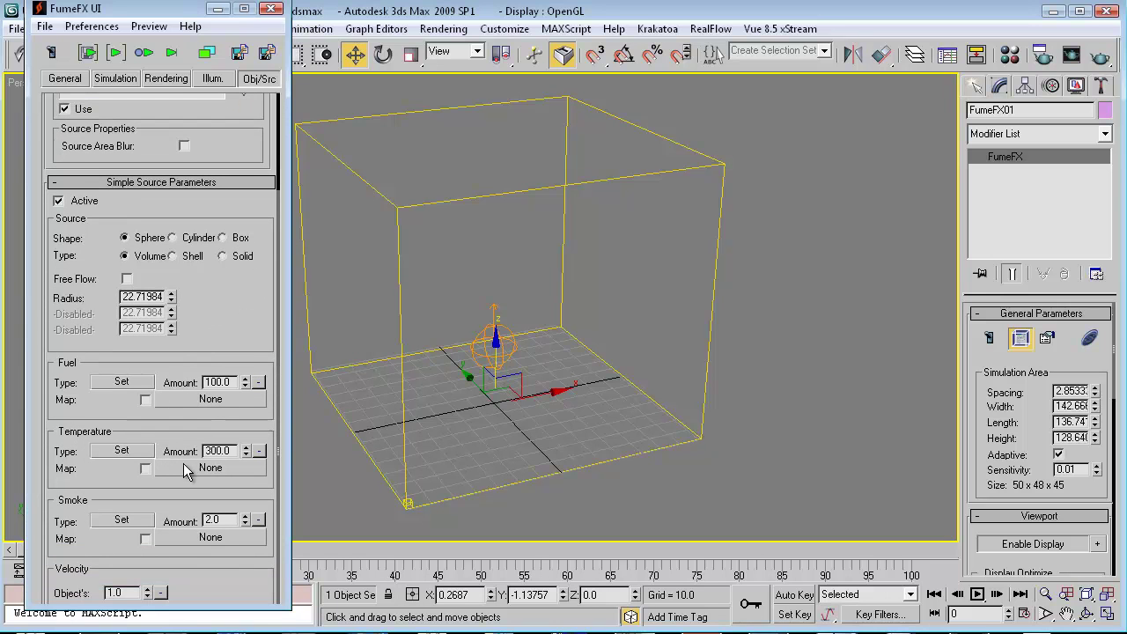
drag(192, 422, 164, 400)
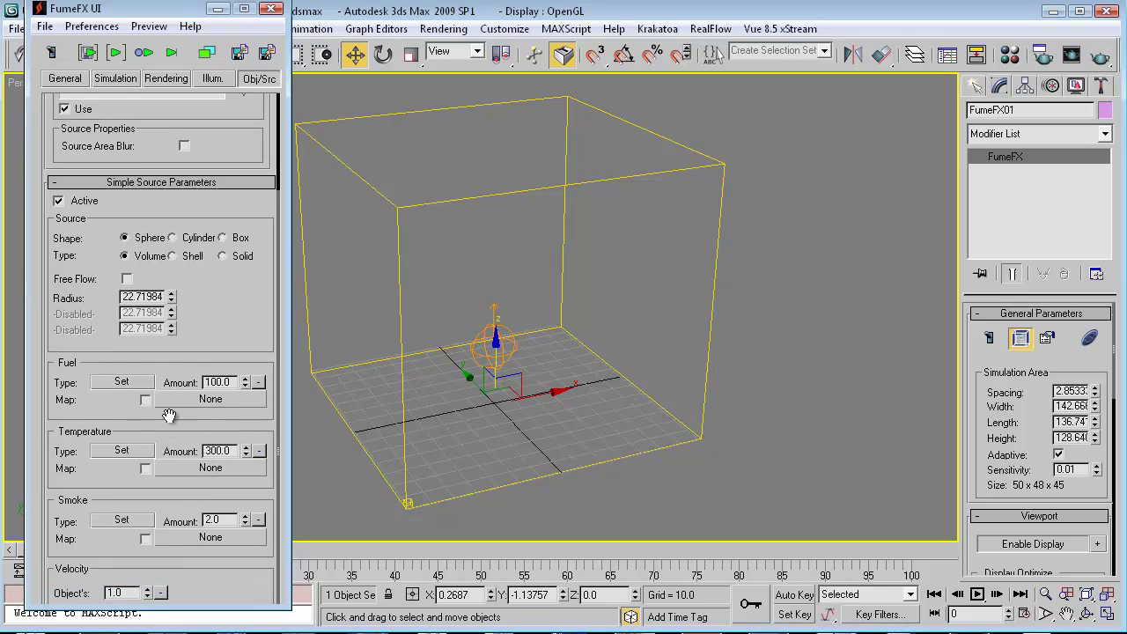
double_click(235, 450)
text(400)
click(221, 519)
drag(180, 470, 180, 576)
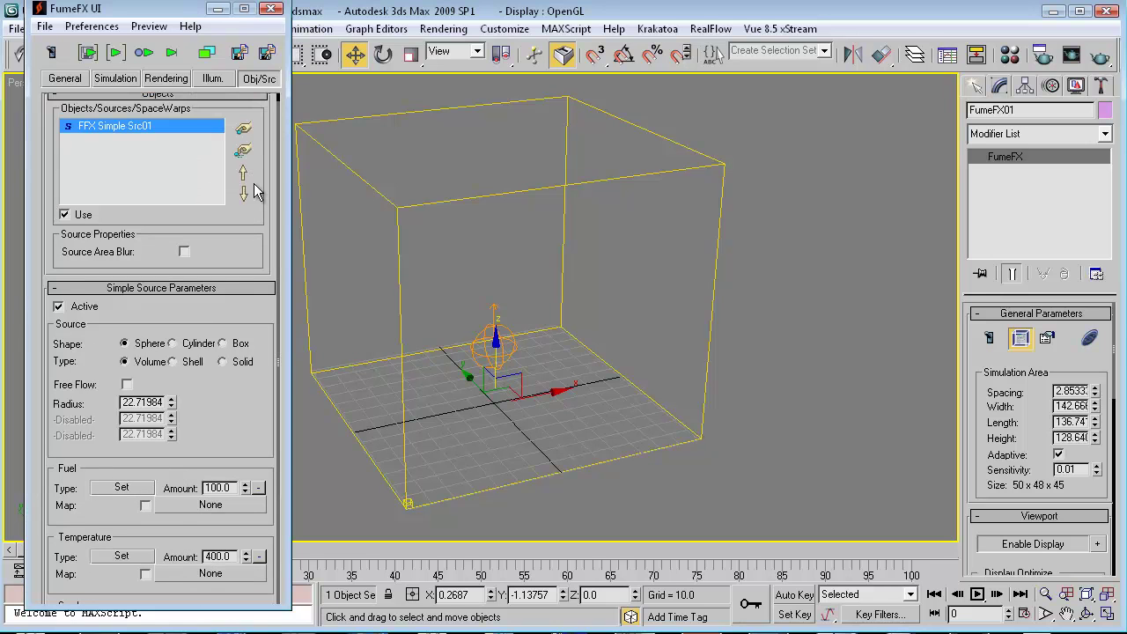
- Examine the container's output path and the simulation area's spacing in the general parameters
click(66, 78)
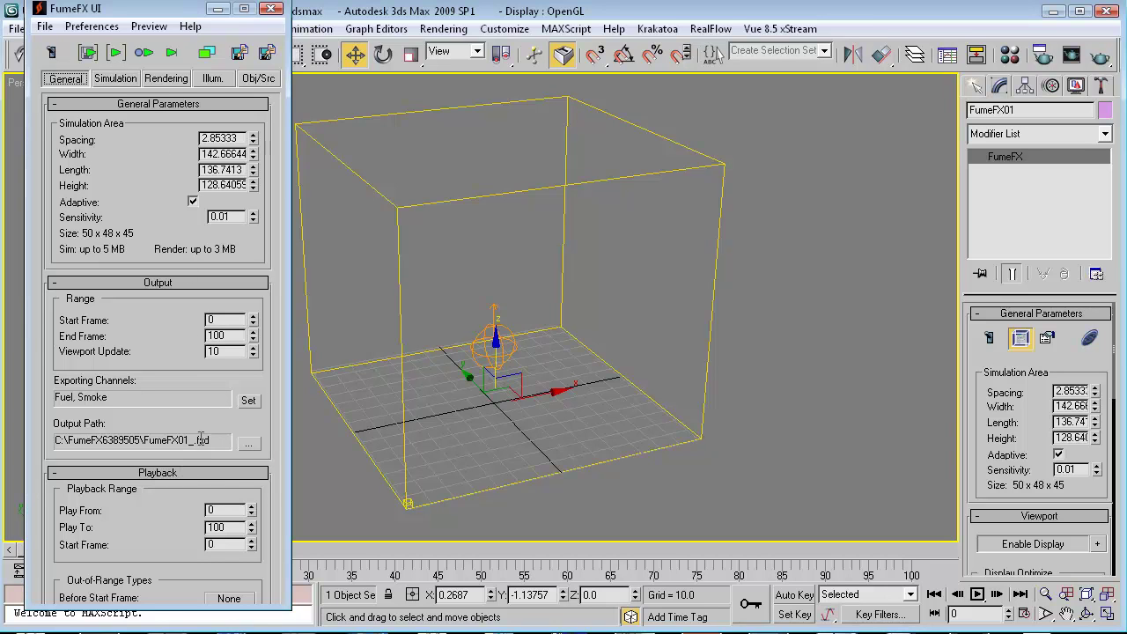
drag(210, 439, 144, 448)
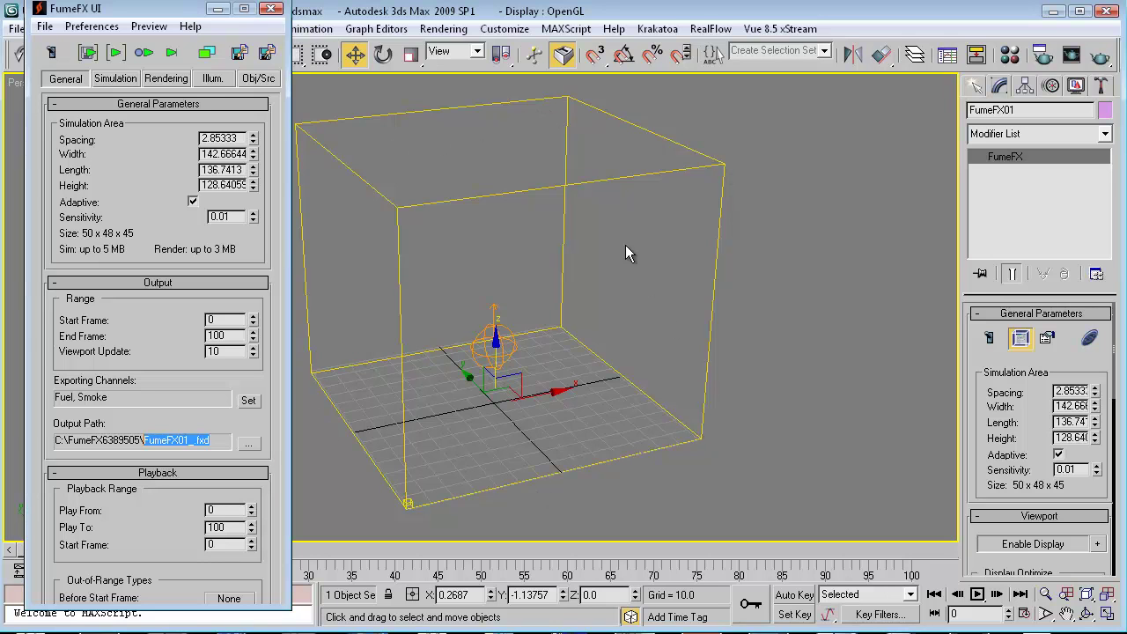
click(141, 366)
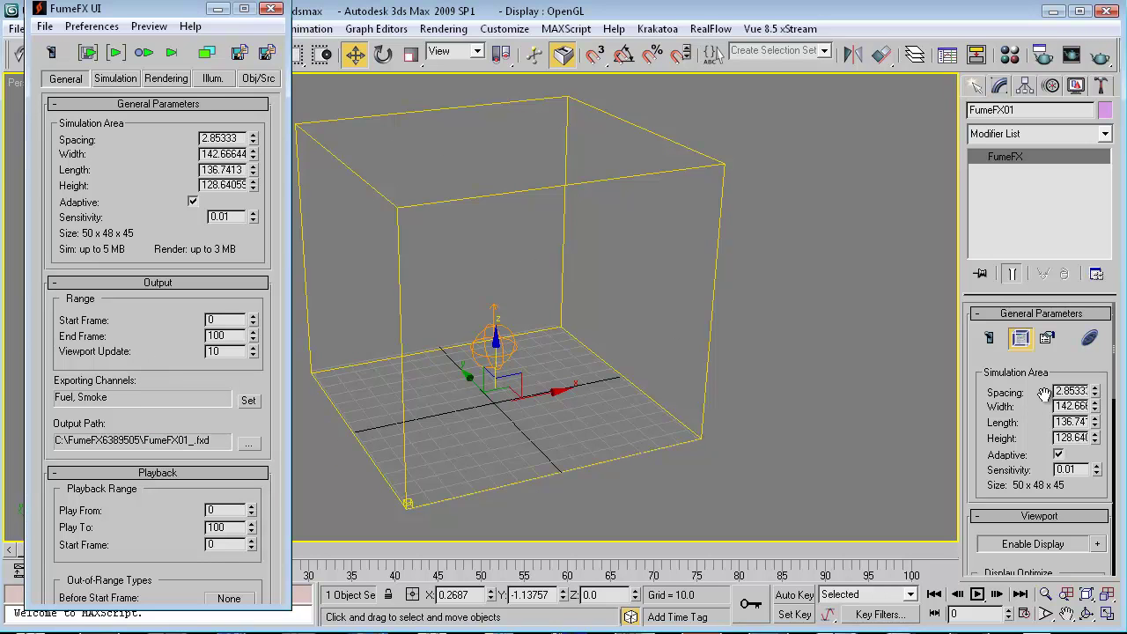
drag(1032, 394, 1031, 390)
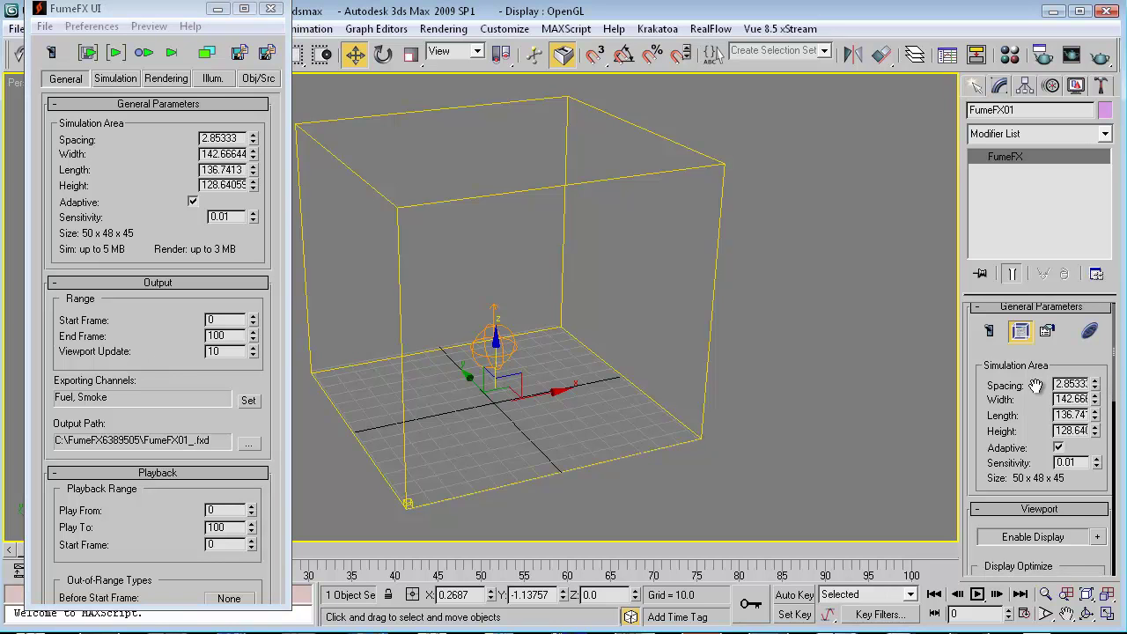
drag(1028, 429, 1029, 433)
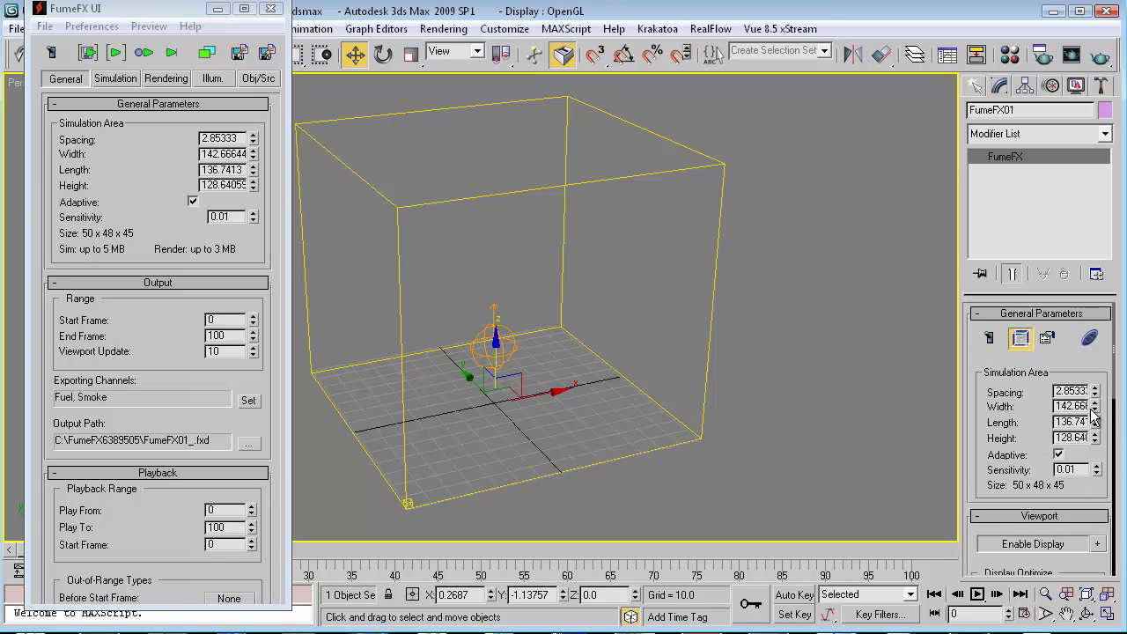
click(142, 410)
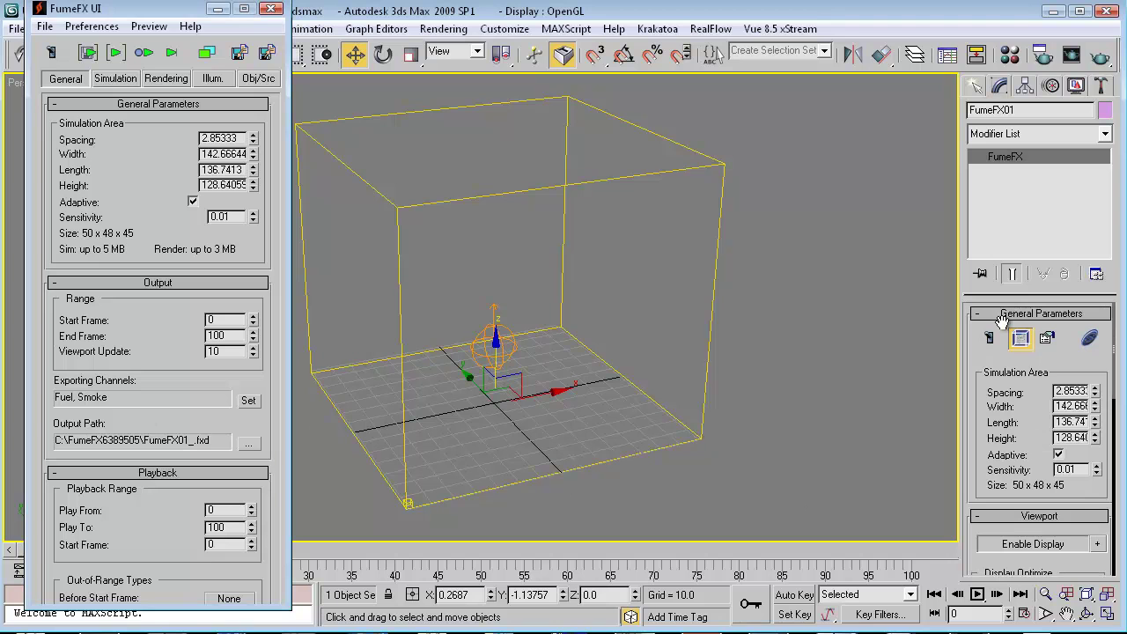
double_click(1061, 390)
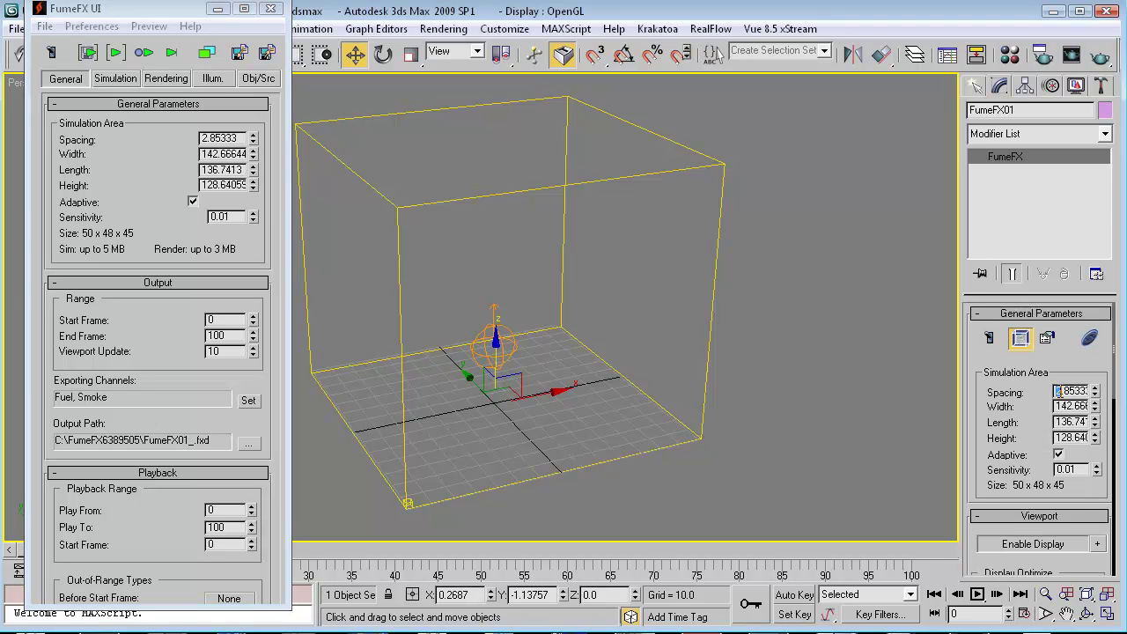
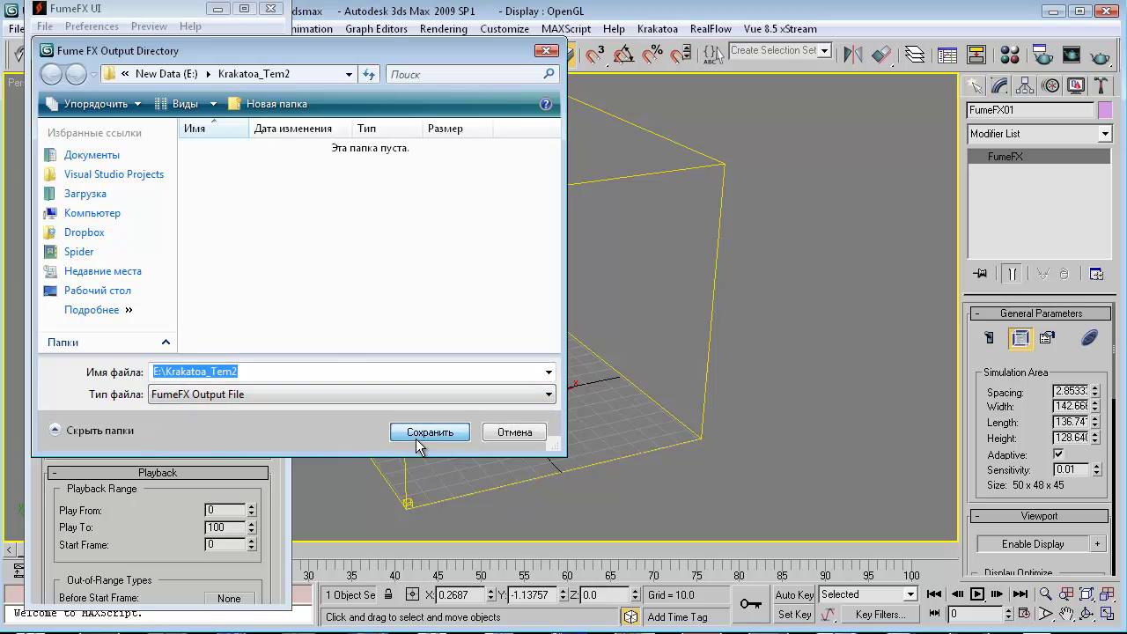
- Set the FumeFX output path to E:\Krakatoa_Tem2\fumefx_.fxd
click(282, 370)
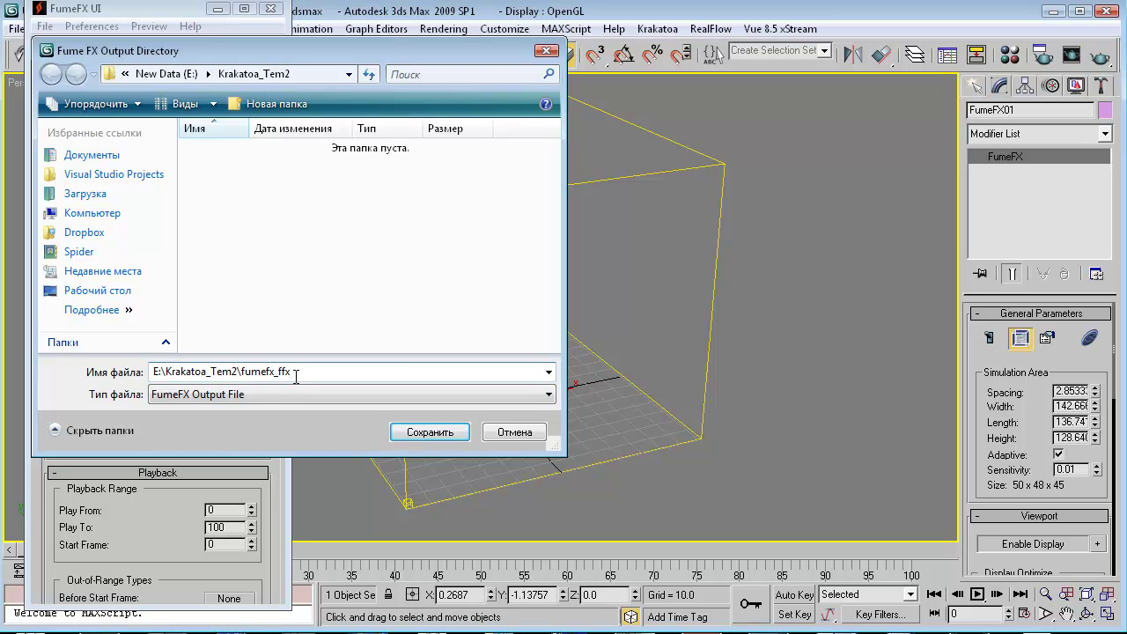
key(Return)
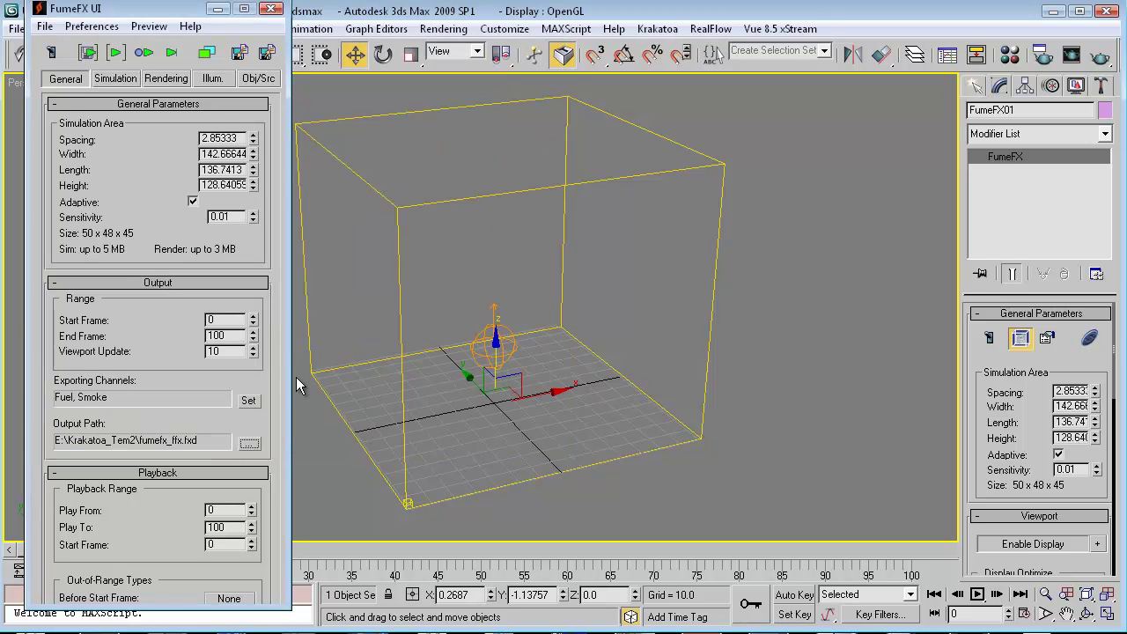
click(249, 443)
click(232, 372)
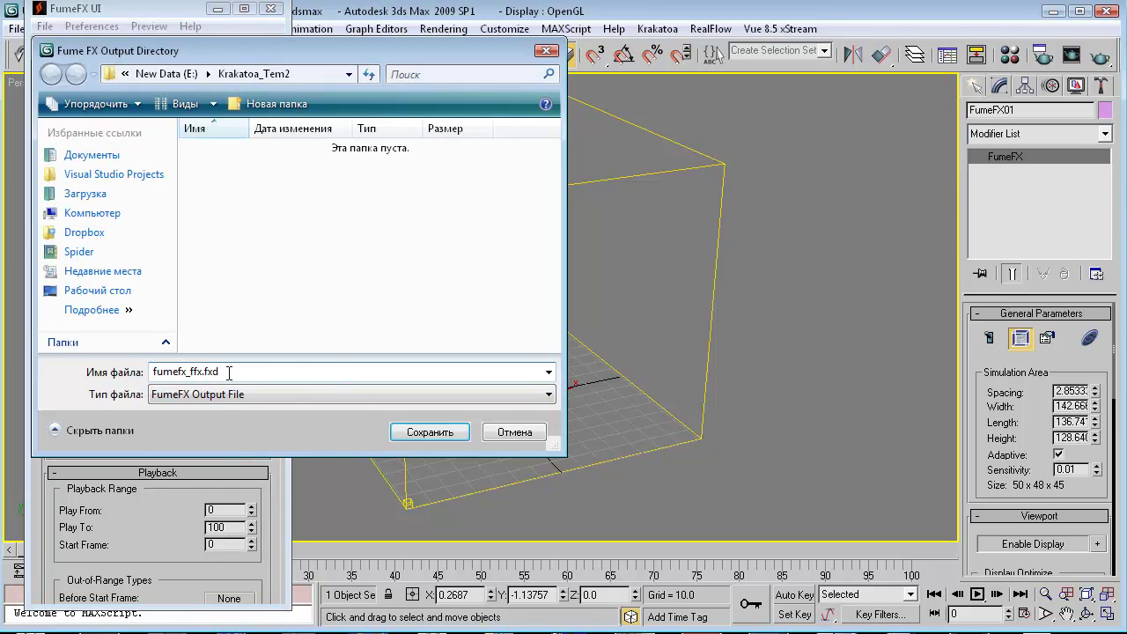
click(446, 433)
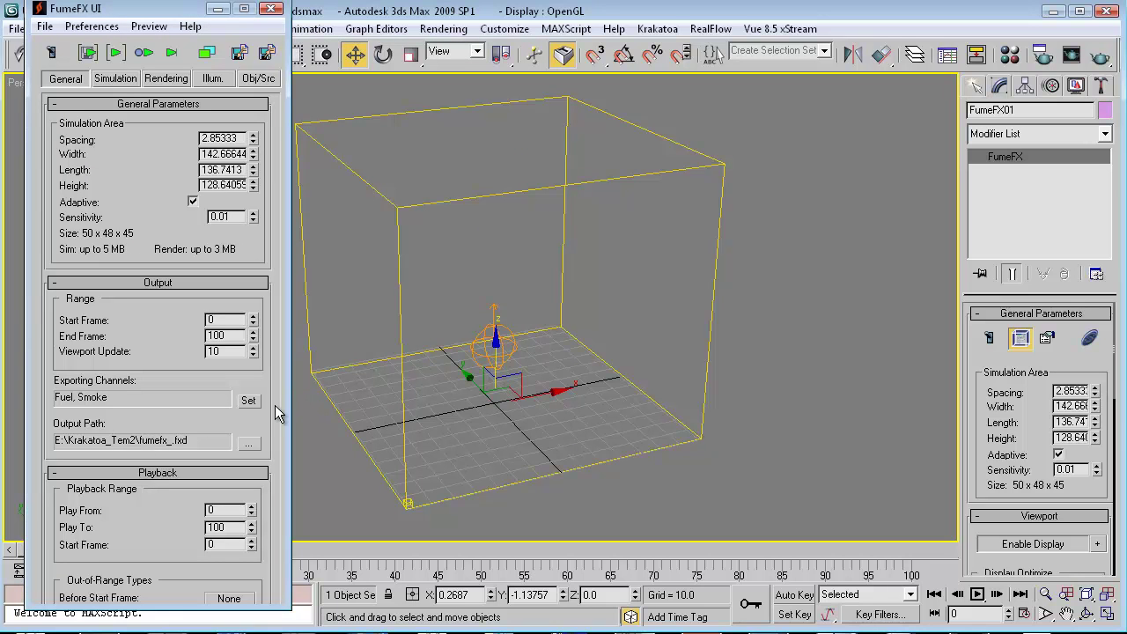
- Add the Velocity channel to the exported channels alongside Fuel and Smoke
drag(108, 400, 42, 398)
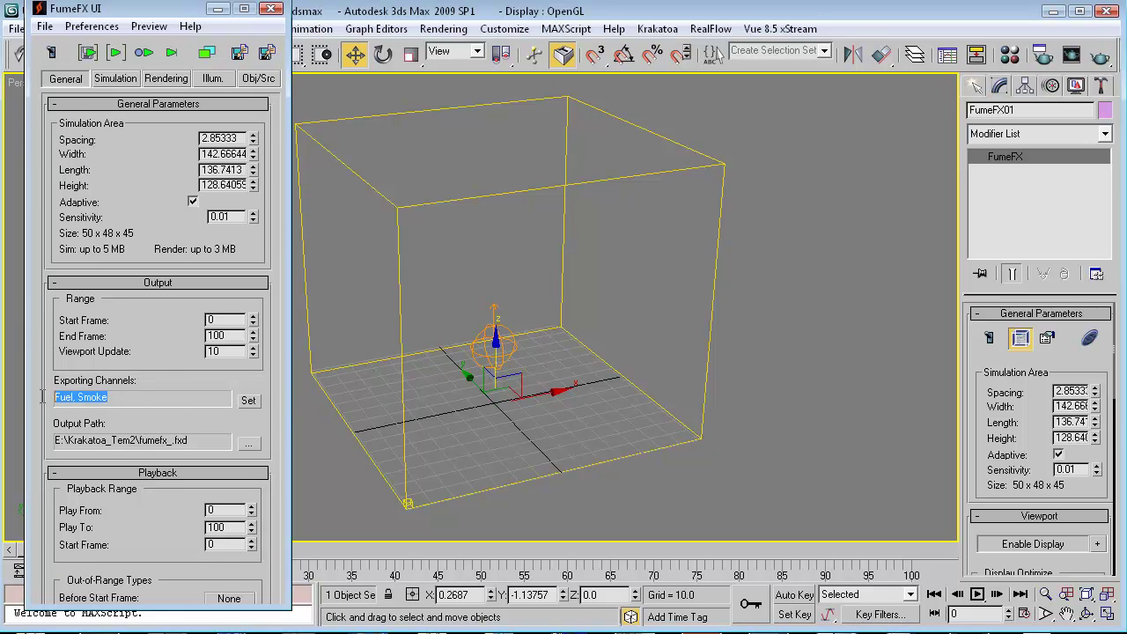
click(166, 379)
click(249, 402)
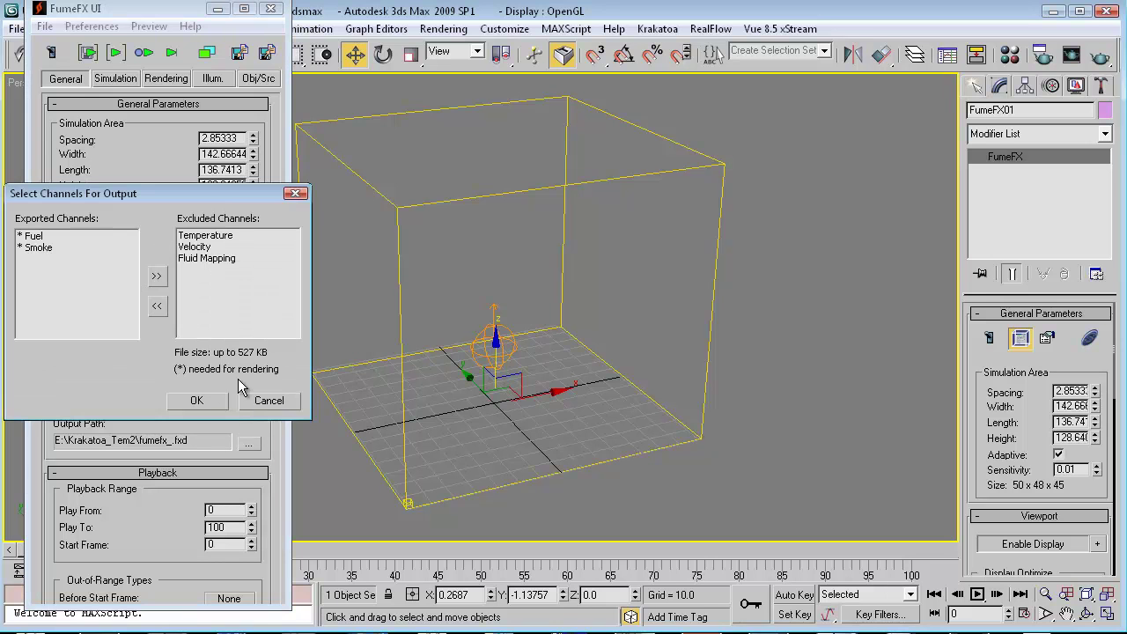
click(202, 247)
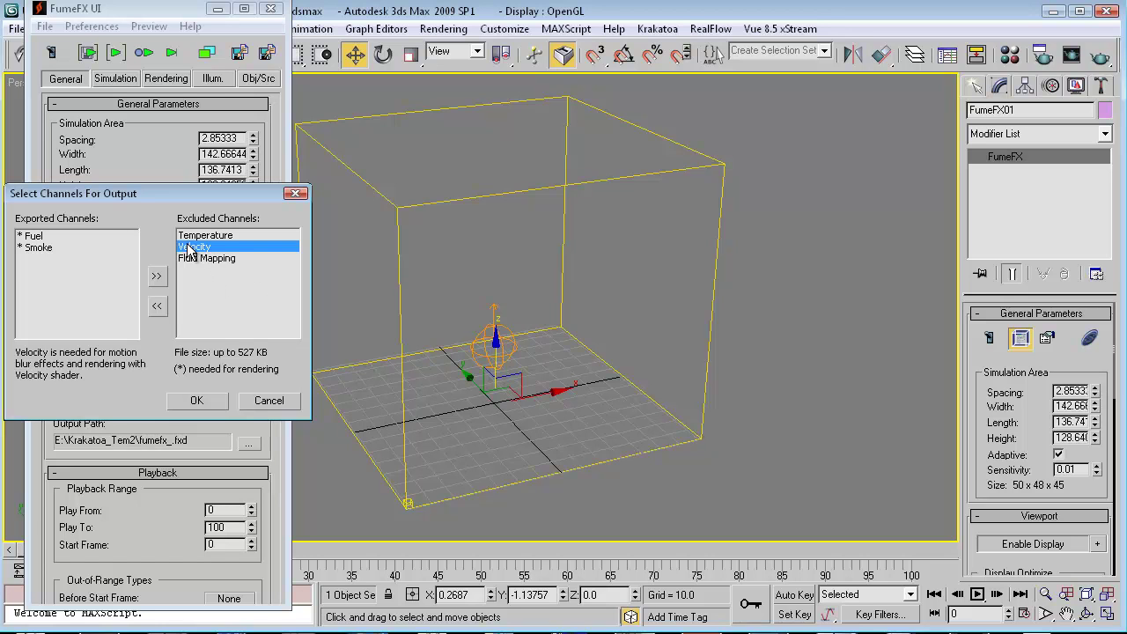
double_click(188, 247)
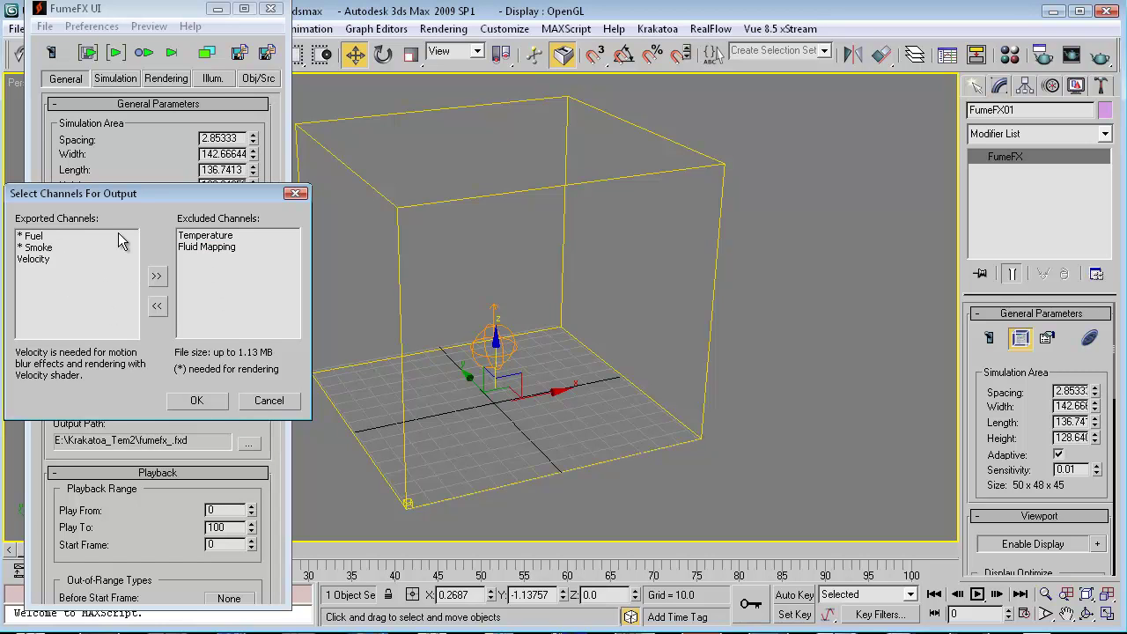
click(199, 401)
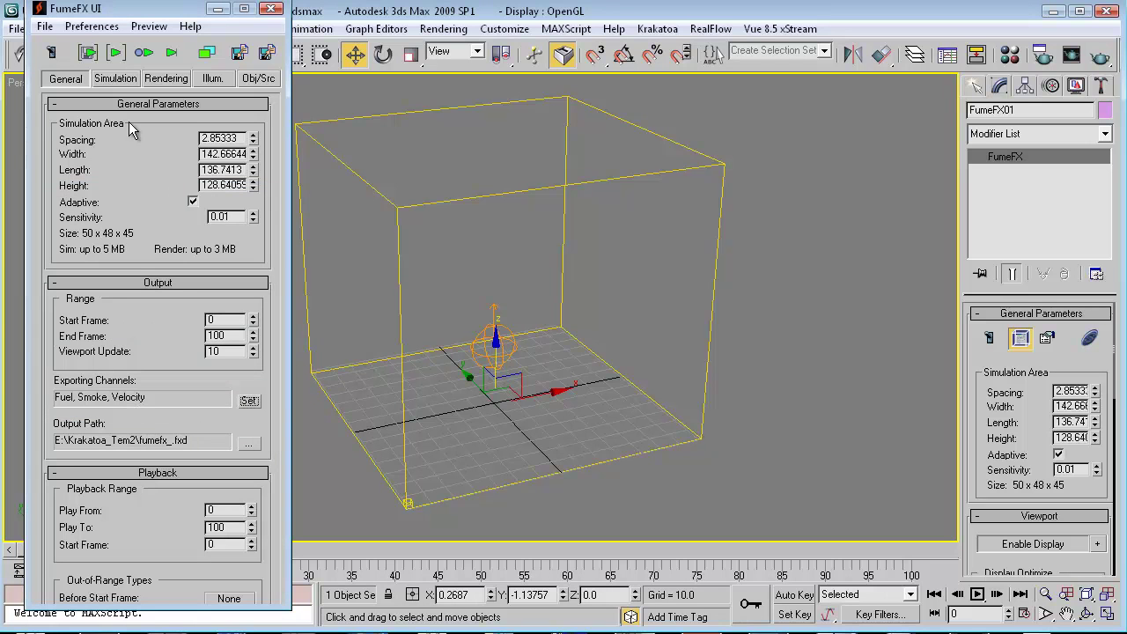
- Open a small output preview beside the container and run the FumeFX simulation, stopping it at about frame 61
click(53, 53)
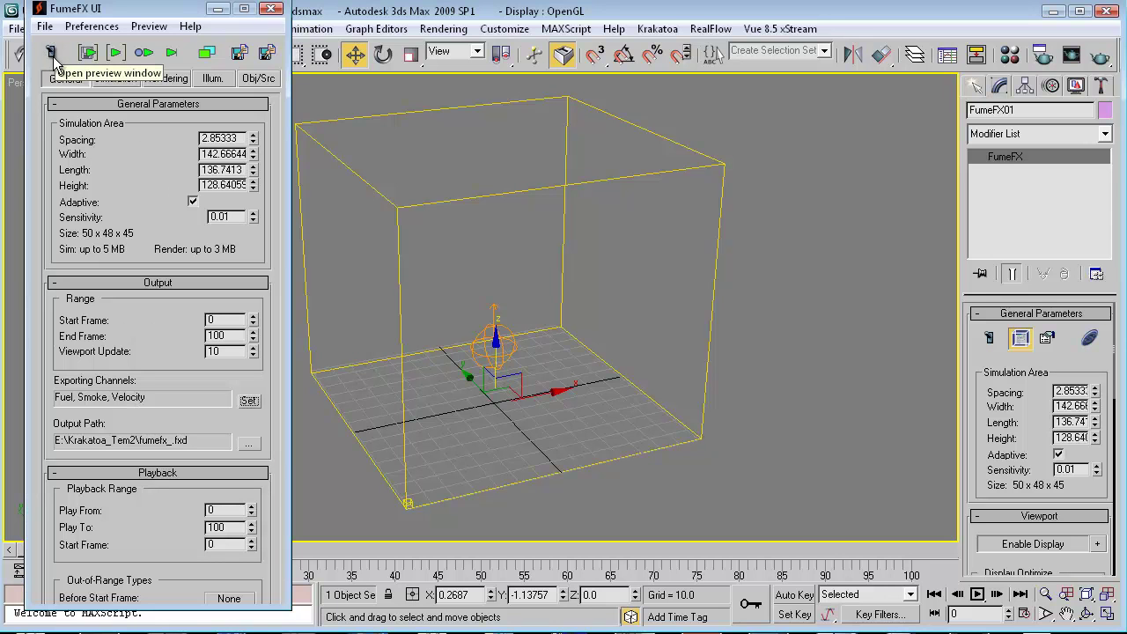
drag(728, 328, 928, 169)
drag(1033, 396, 1079, 454)
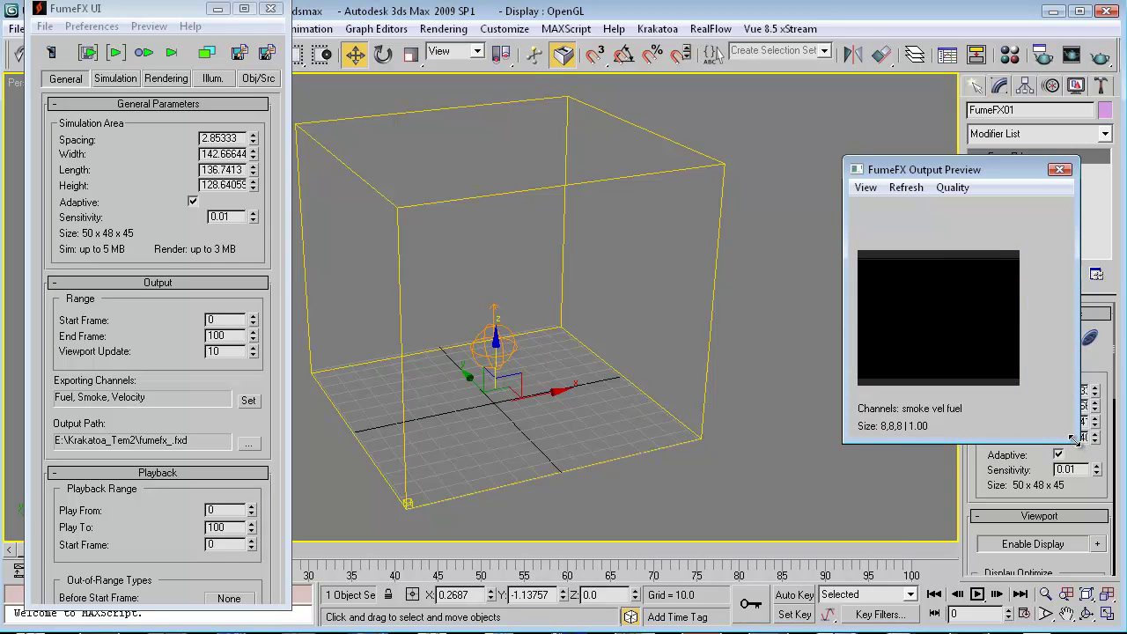
drag(1079, 446, 977, 362)
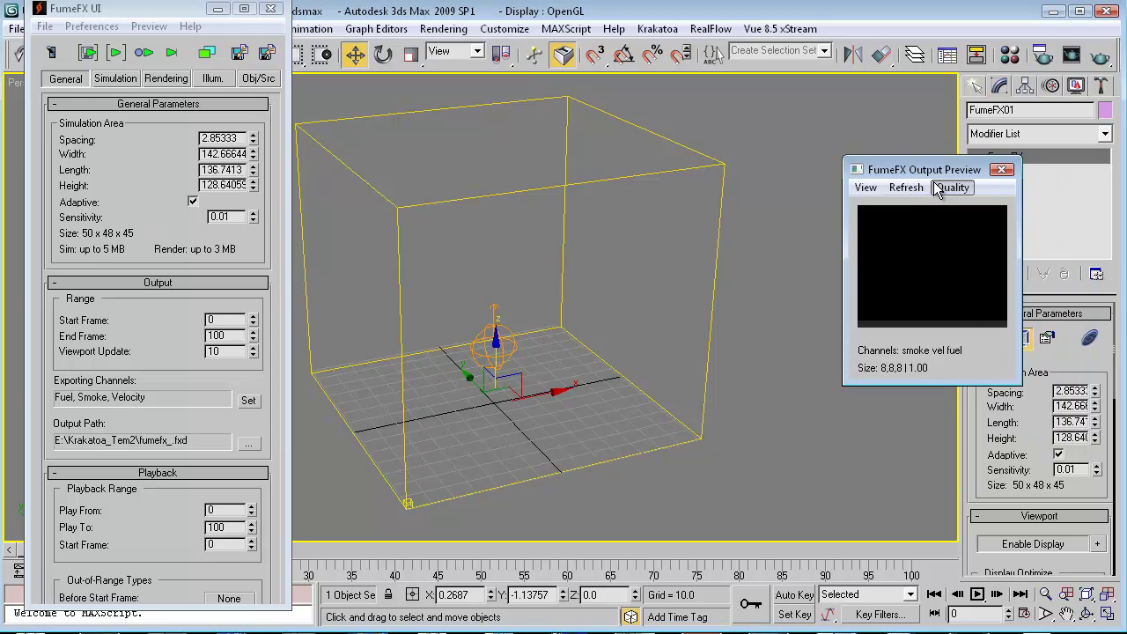
drag(918, 166, 922, 158)
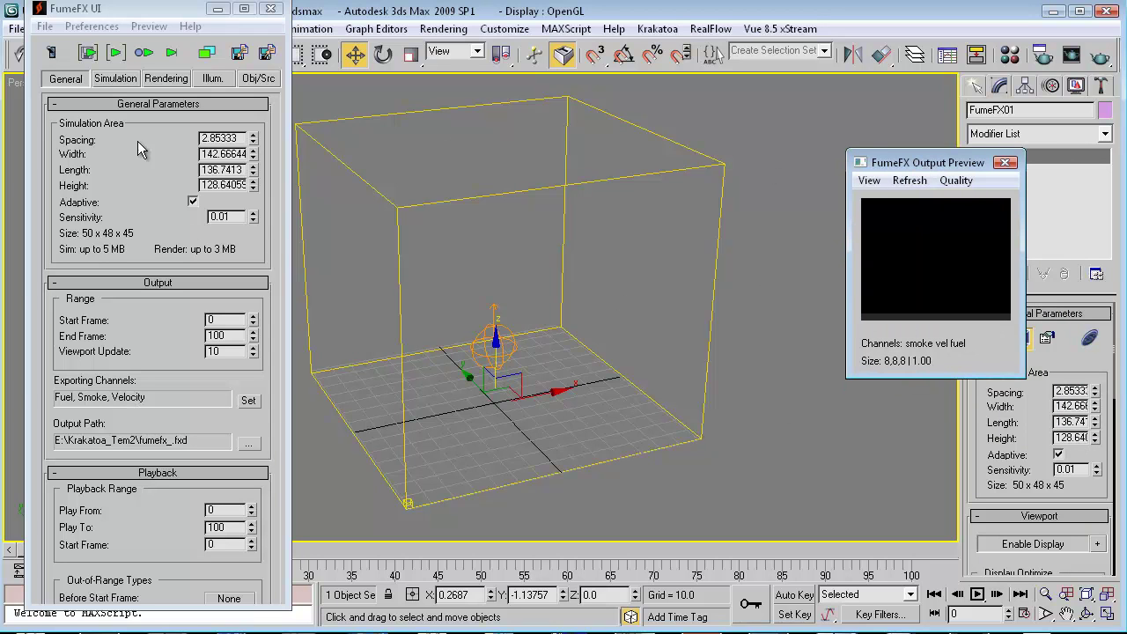
click(115, 54)
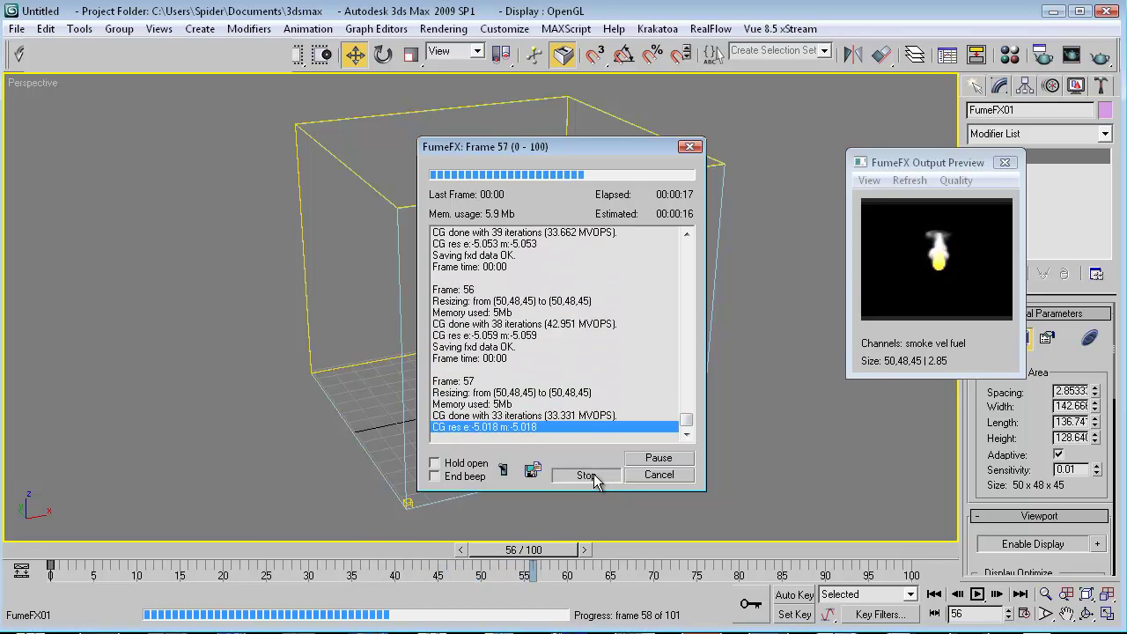
click(597, 475)
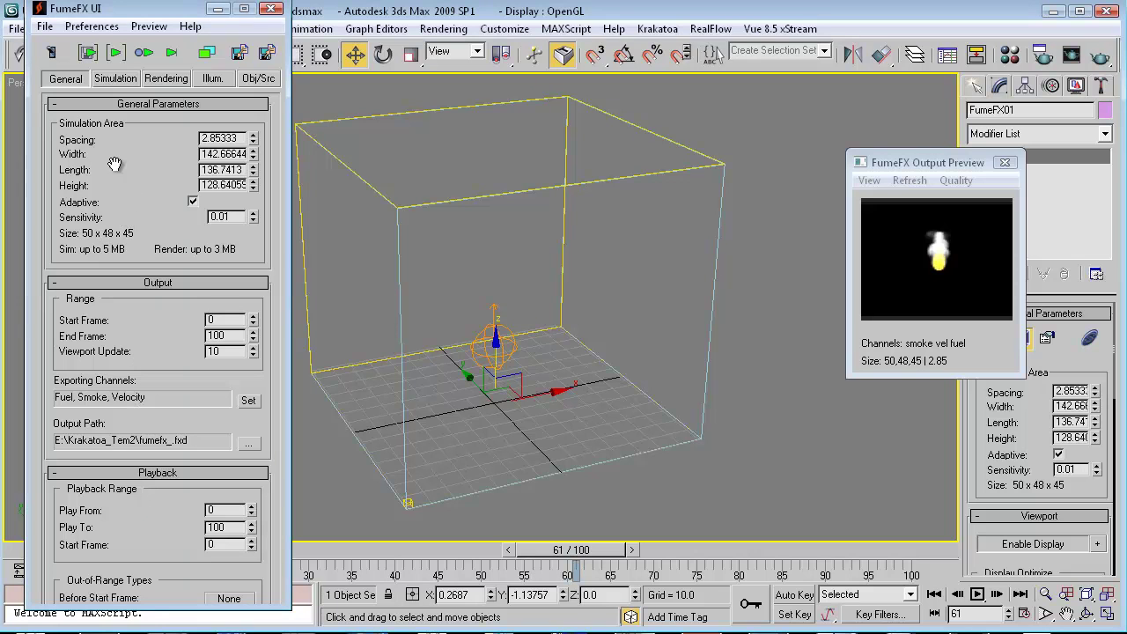
- Examine the FumeFX simulation parameters, including the solver, system, turbulence and fuel settings
click(100, 79)
drag(167, 281, 125, 492)
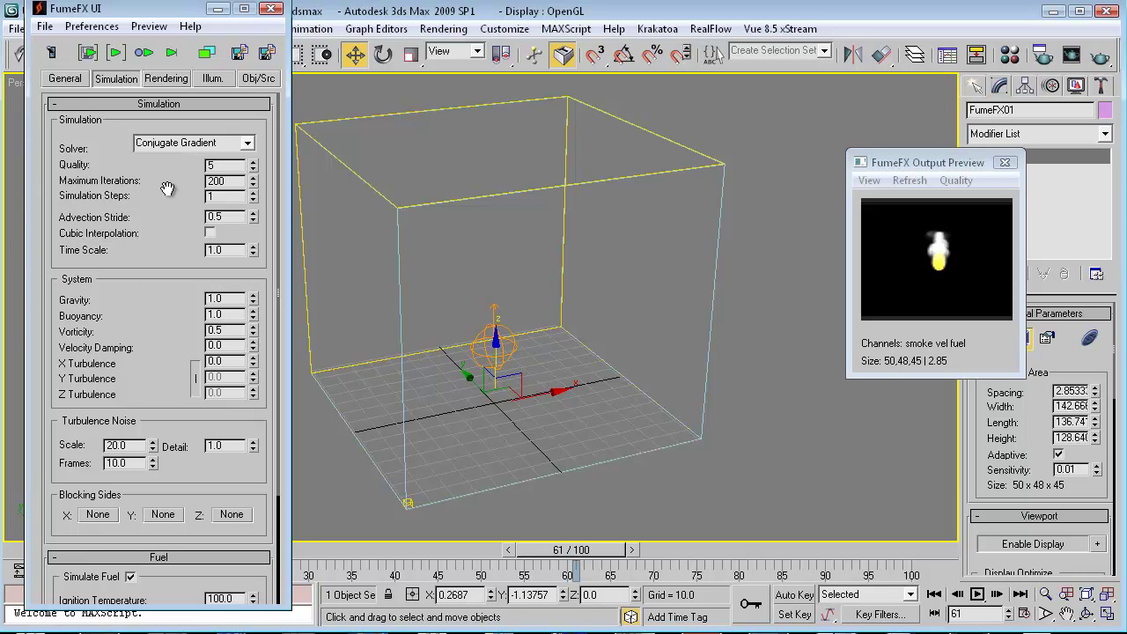
drag(150, 322, 109, 210)
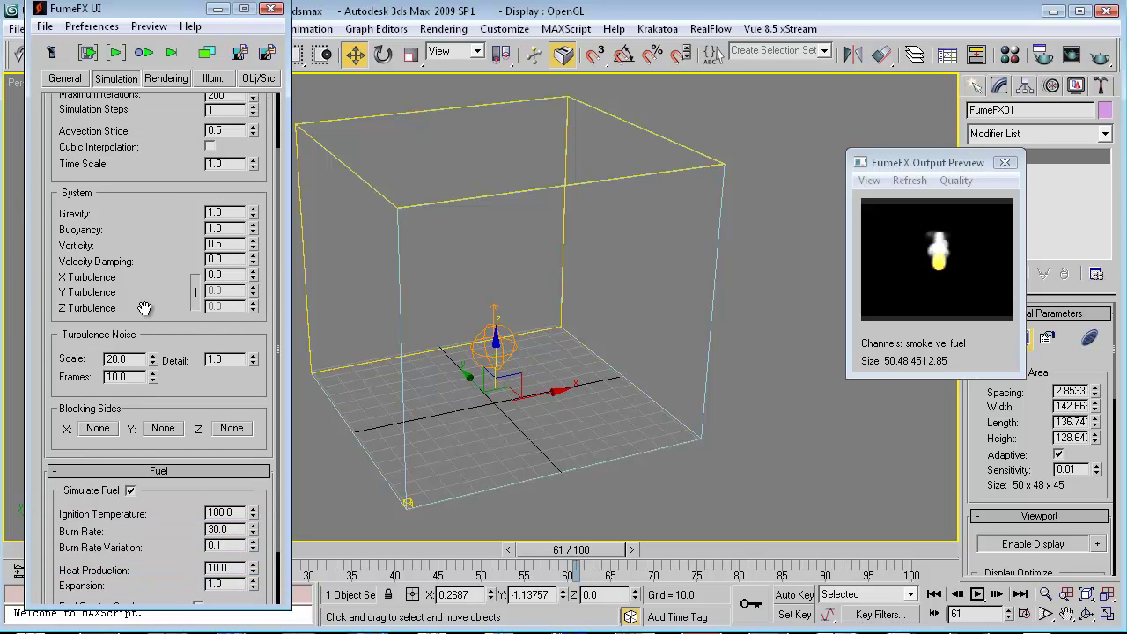
drag(144, 312, 158, 227)
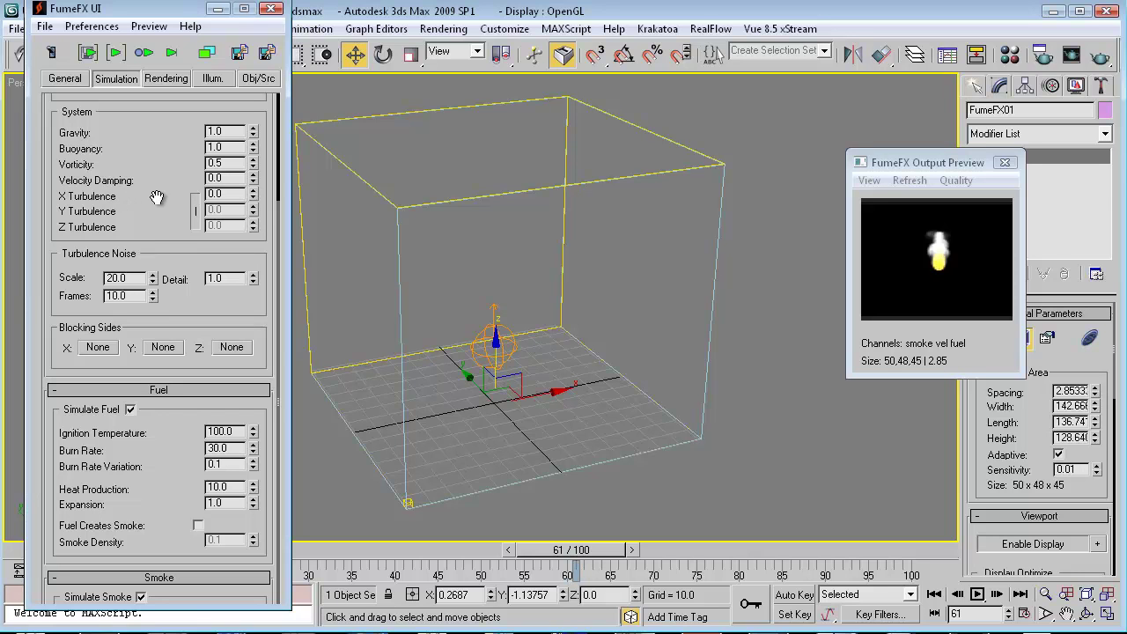
drag(164, 196, 155, 280)
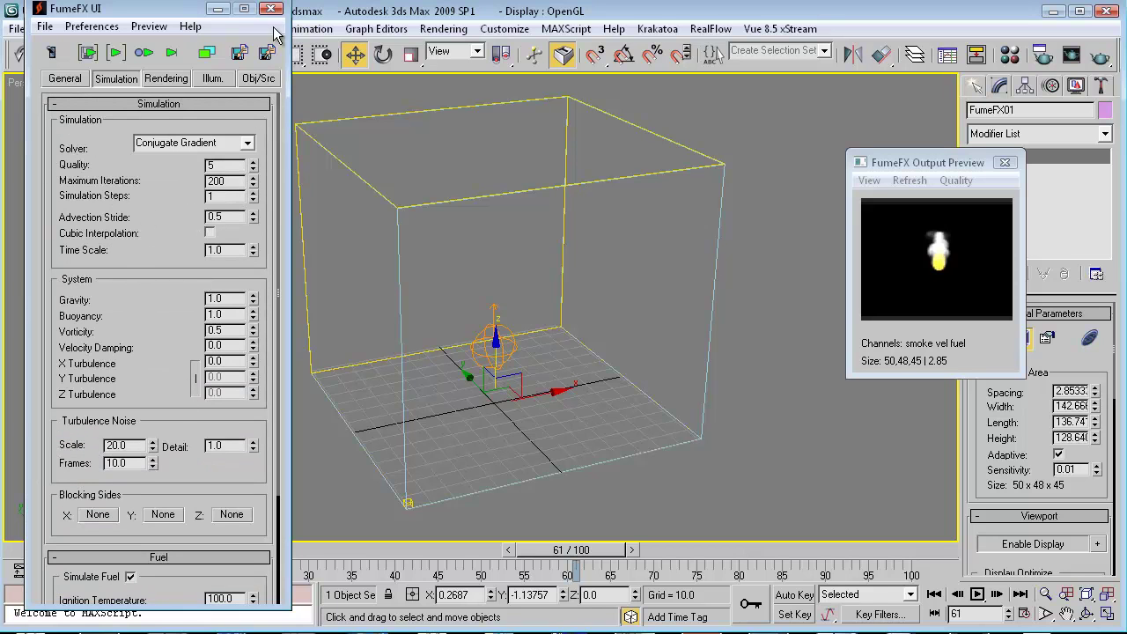
- Minimize the FumeFX UI, close the output preview and deselect the container
click(217, 9)
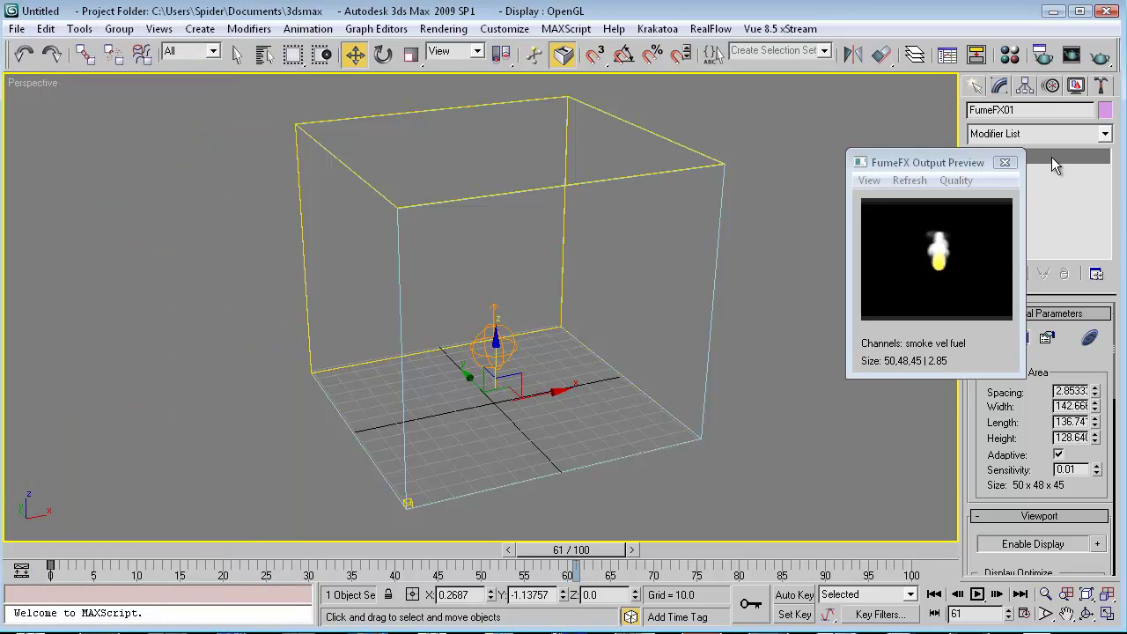
click(1004, 163)
click(805, 339)
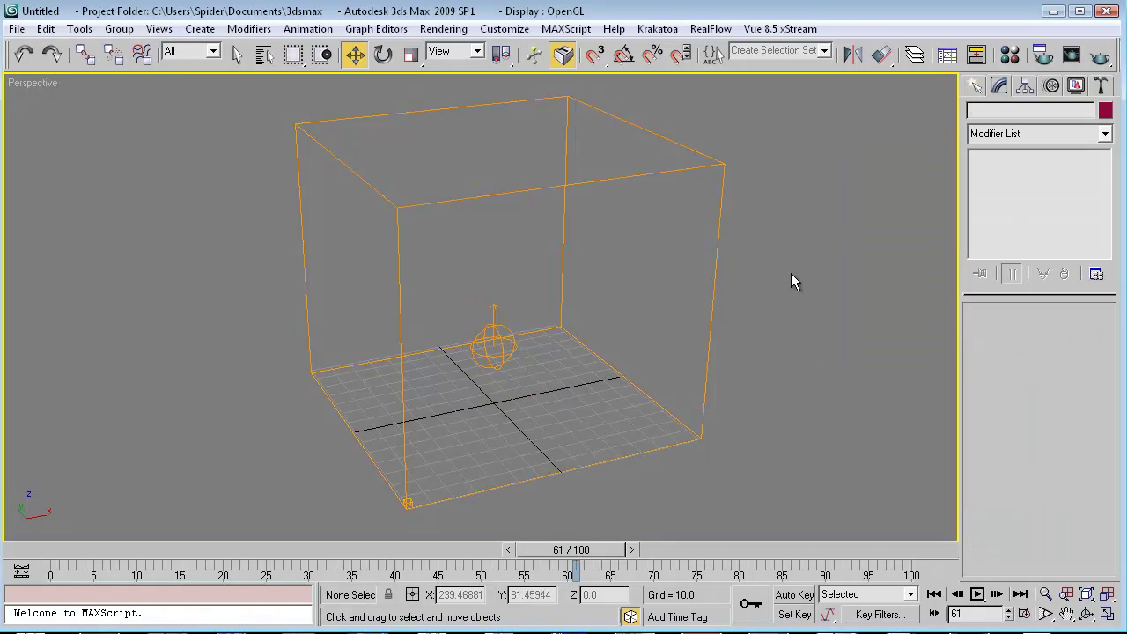
right_click(822, 321)
- Create a PF Source particle emitter about 100.6 long and 61.2 wide on the ground beside the FumeFX container
click(970, 88)
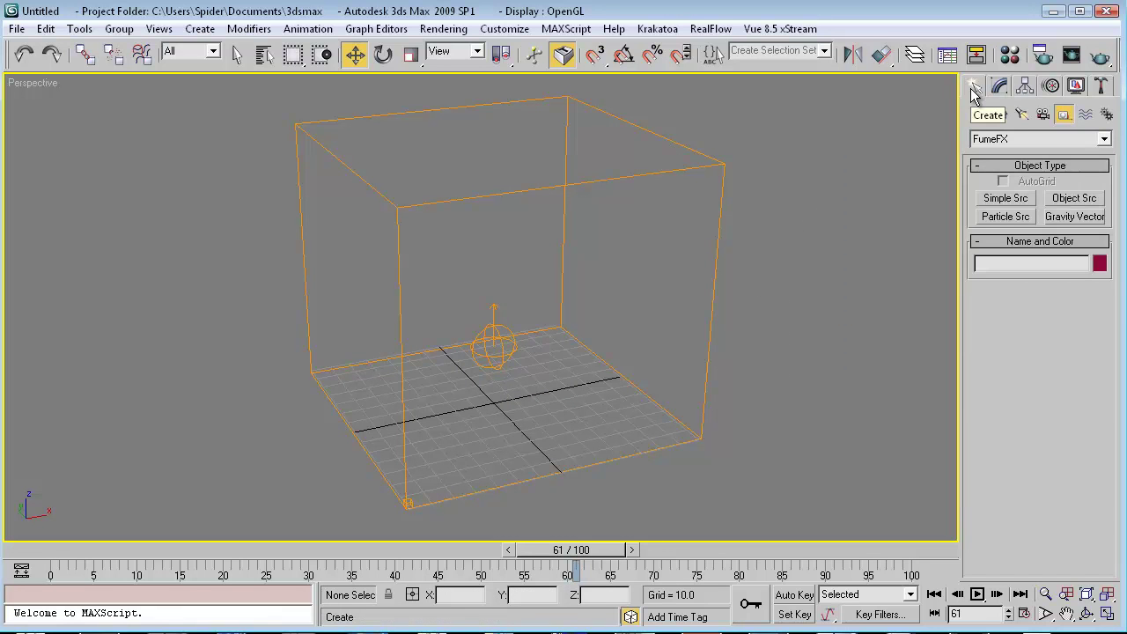
click(975, 117)
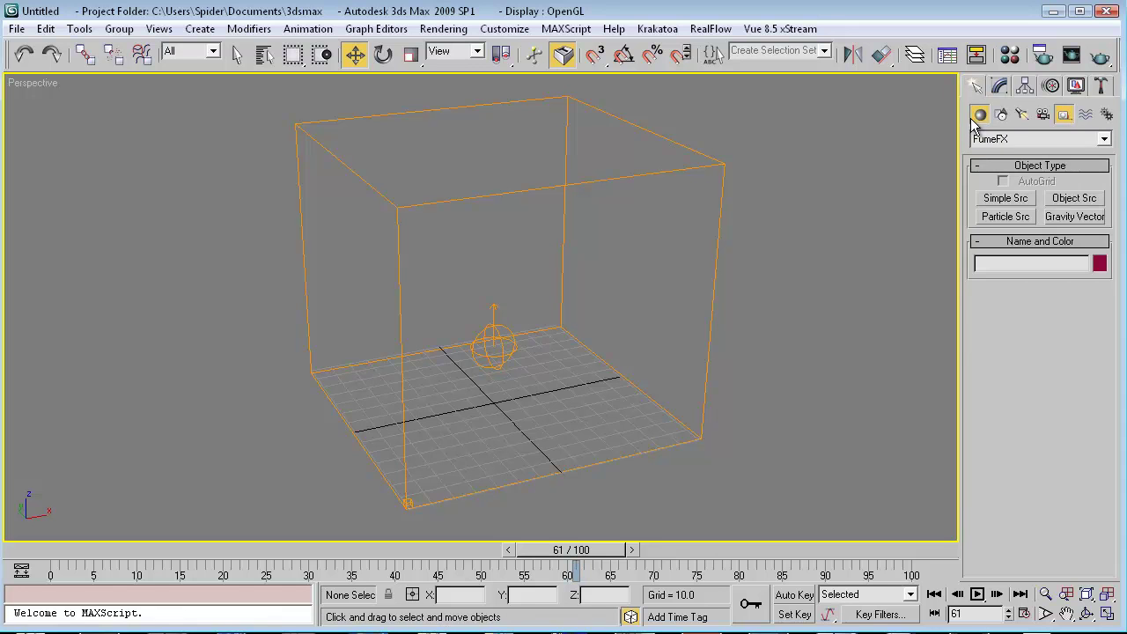
click(1014, 139)
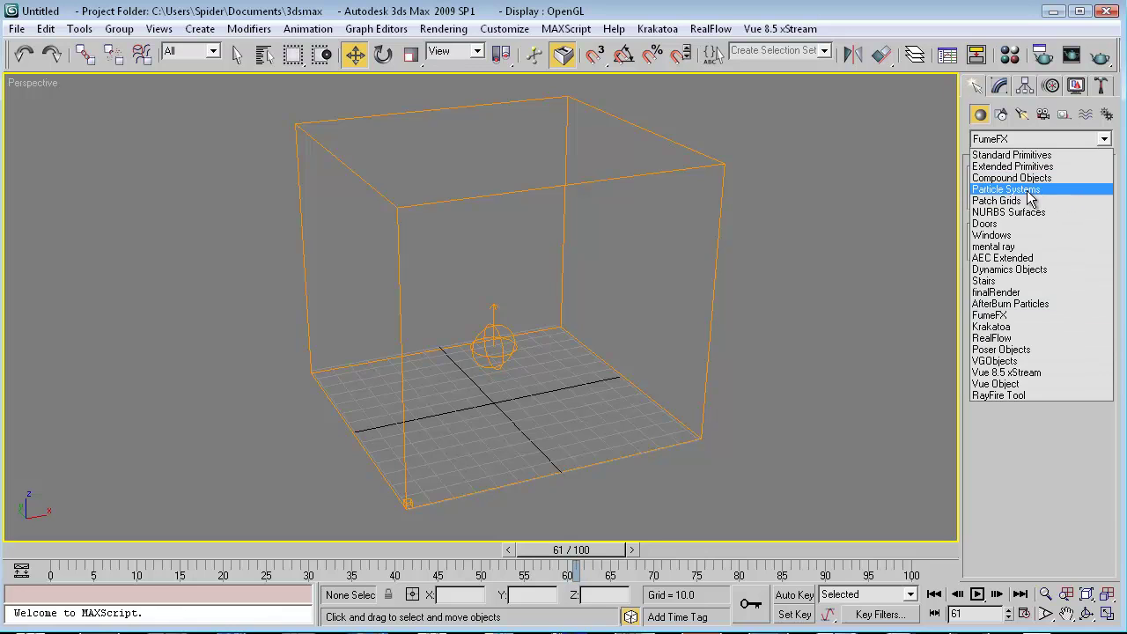
click(1028, 192)
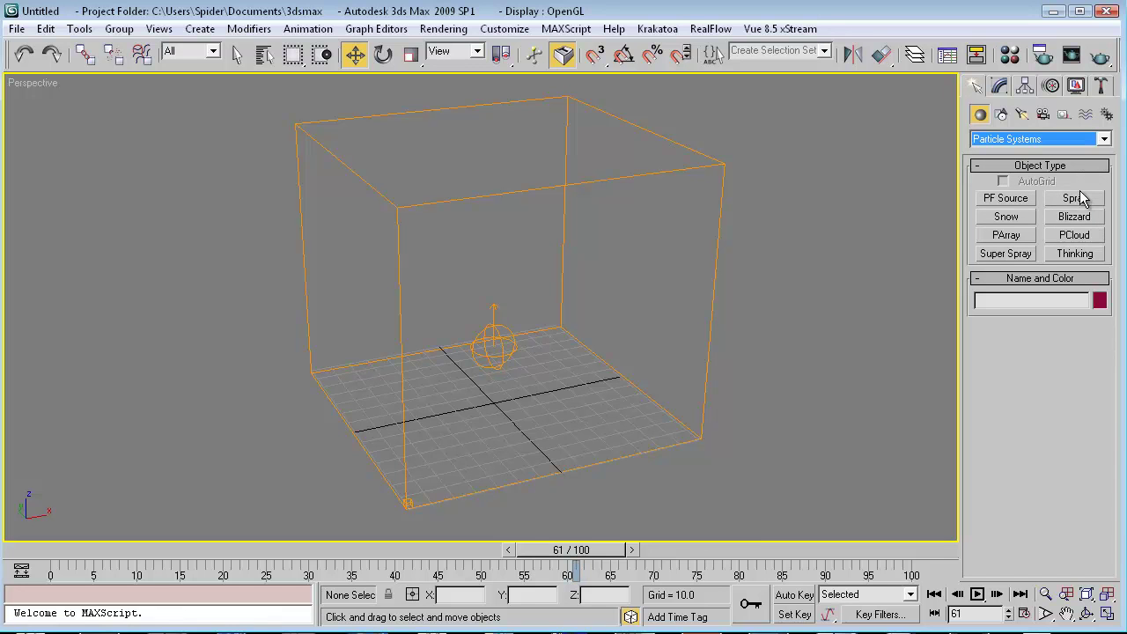
click(1002, 199)
drag(767, 345, 792, 452)
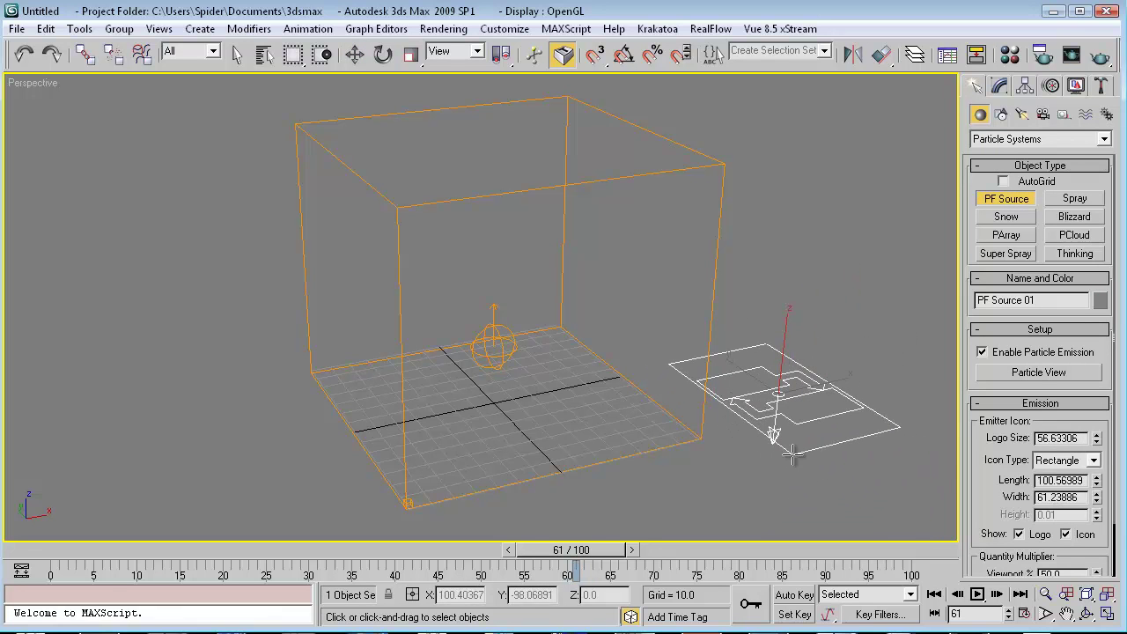
key(w)
- Open an enlarged Particle View for the PF Source and move the Event 01 and PF Source 01 nodes apart
click(1001, 85)
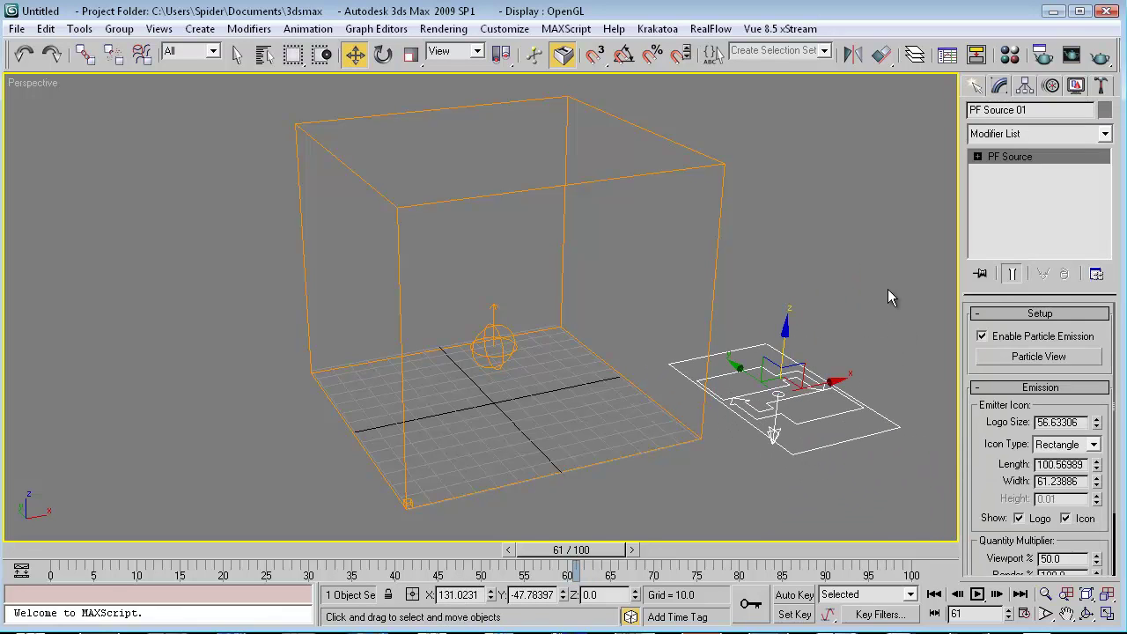
click(1018, 359)
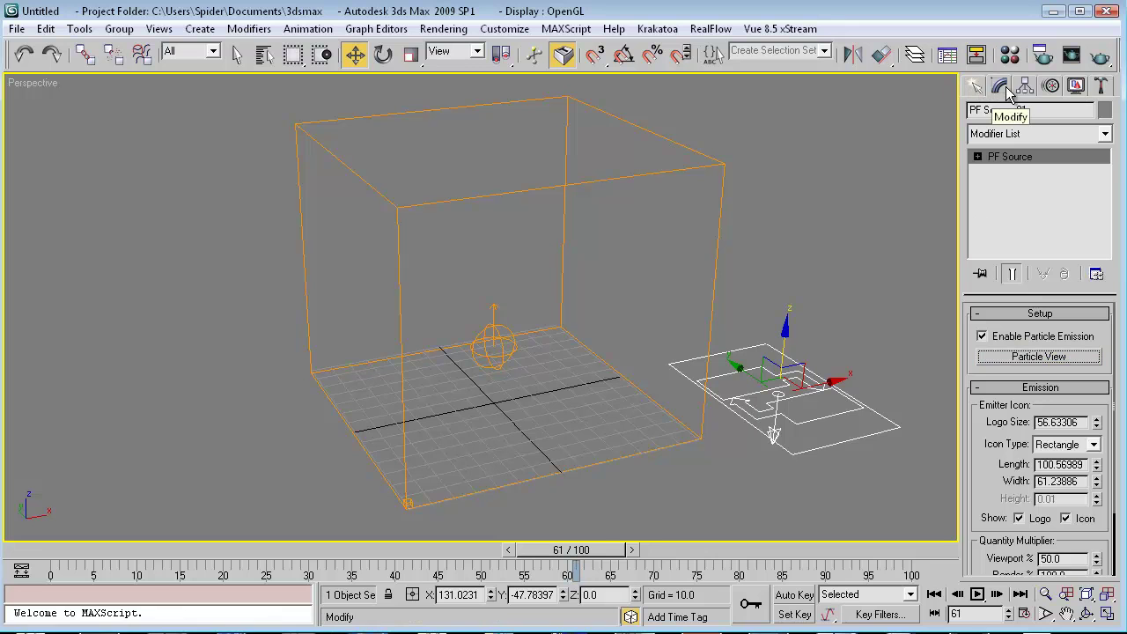
click(1021, 357)
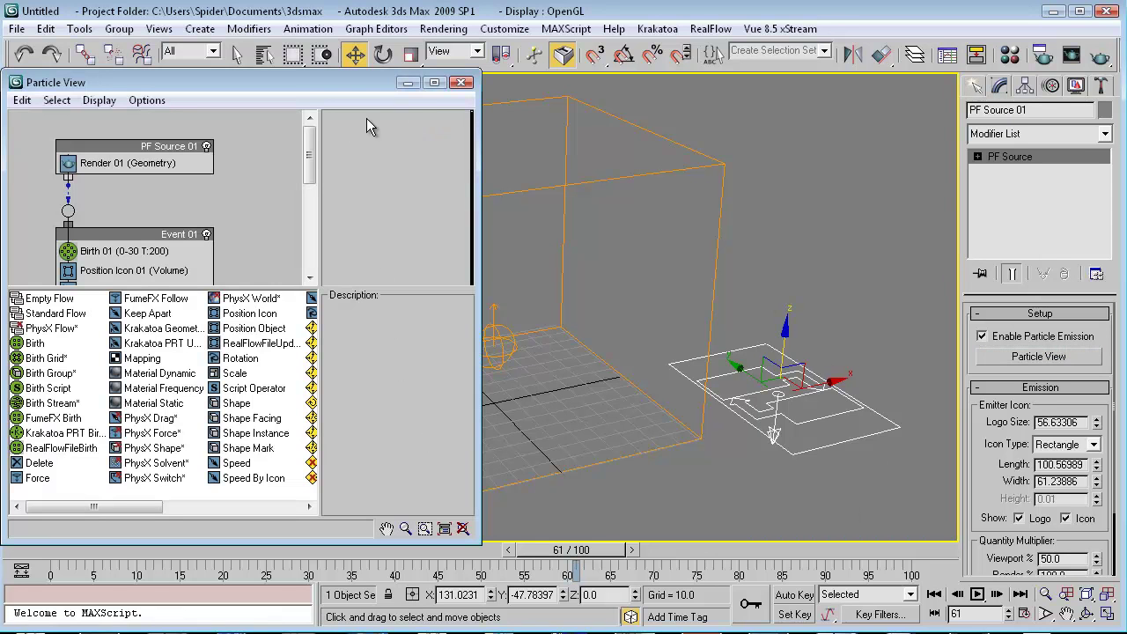
drag(480, 543, 667, 632)
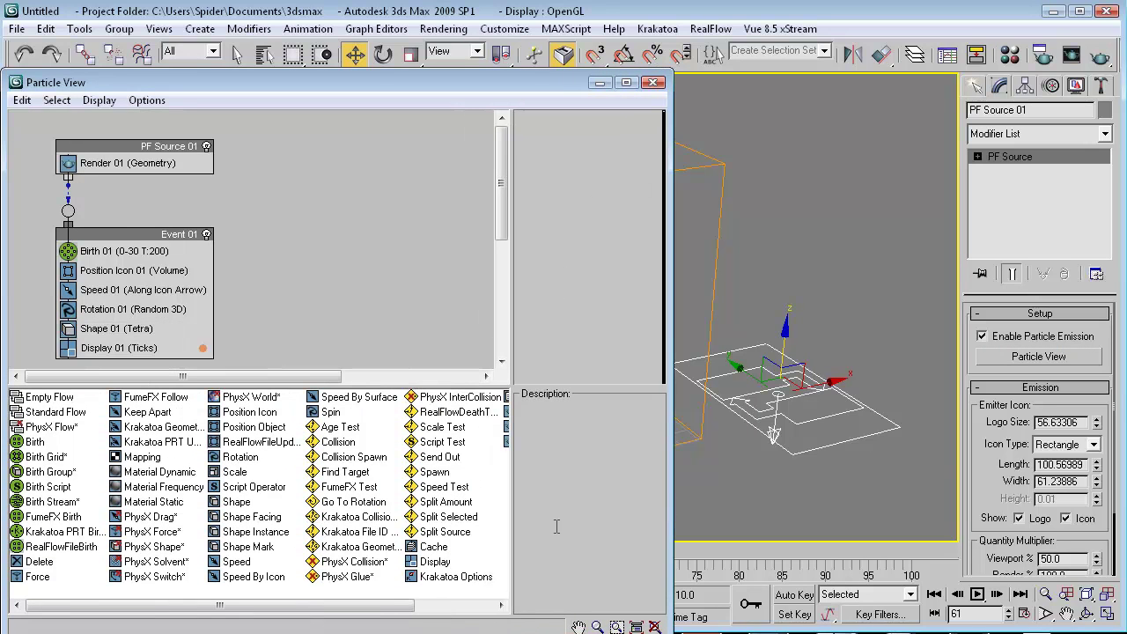
drag(128, 250, 410, 163)
drag(163, 163, 142, 341)
- Delete the Birth, Position Icon, Speed, Rotation and Shape operators from Event 01, keeping only Display
click(287, 184)
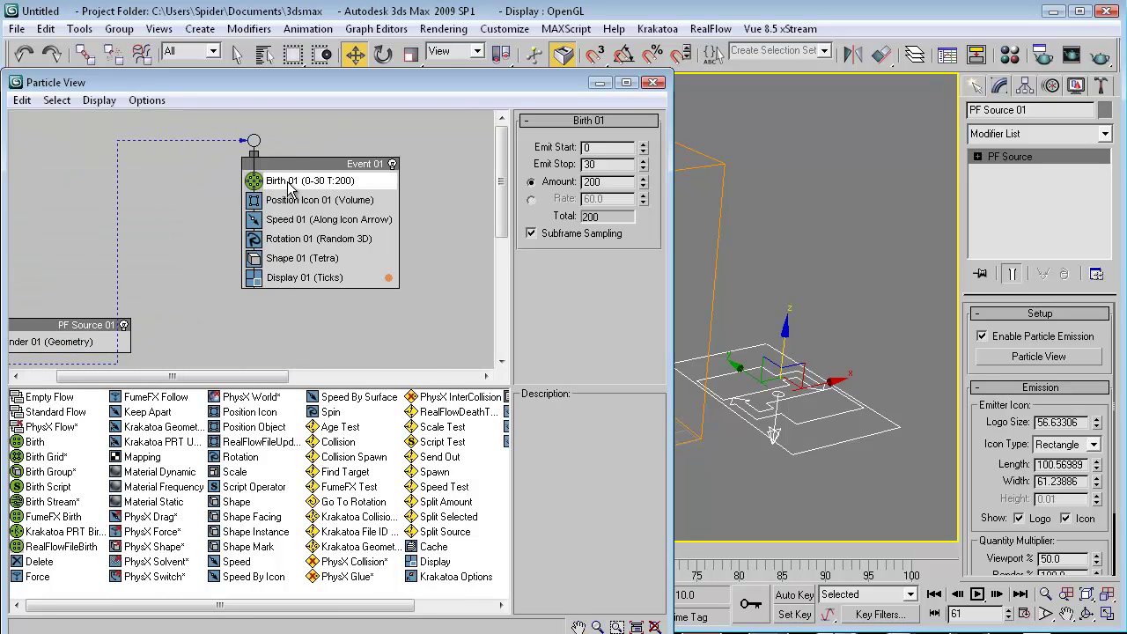
right_click(289, 183)
click(368, 384)
right_click(264, 175)
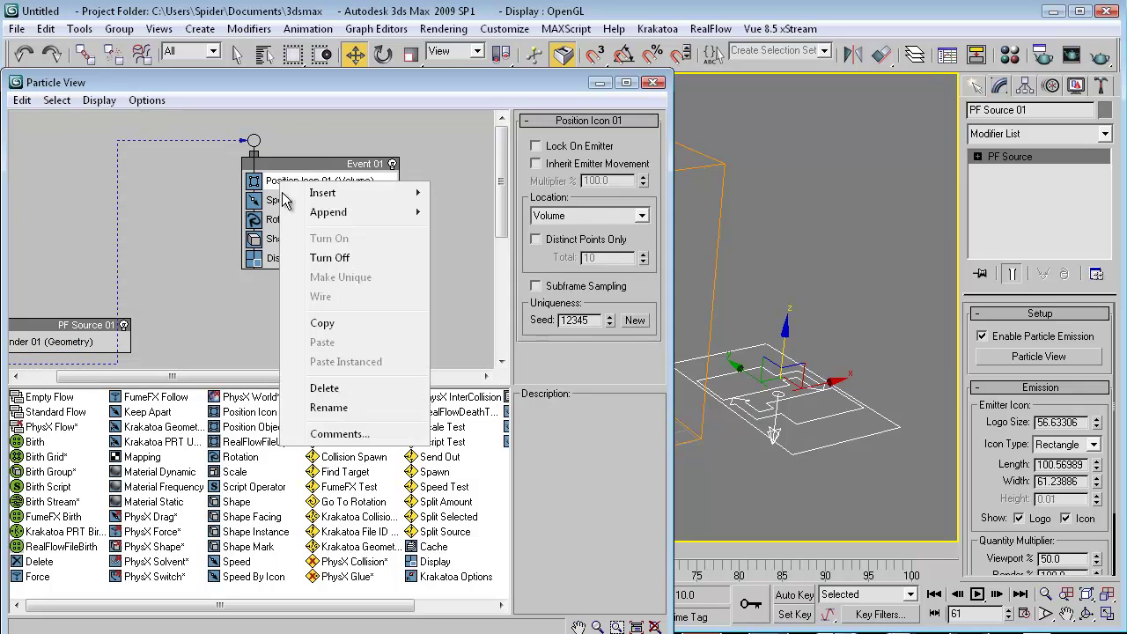
click(351, 381)
right_click(279, 189)
click(320, 395)
right_click(280, 183)
click(320, 389)
right_click(287, 182)
click(322, 387)
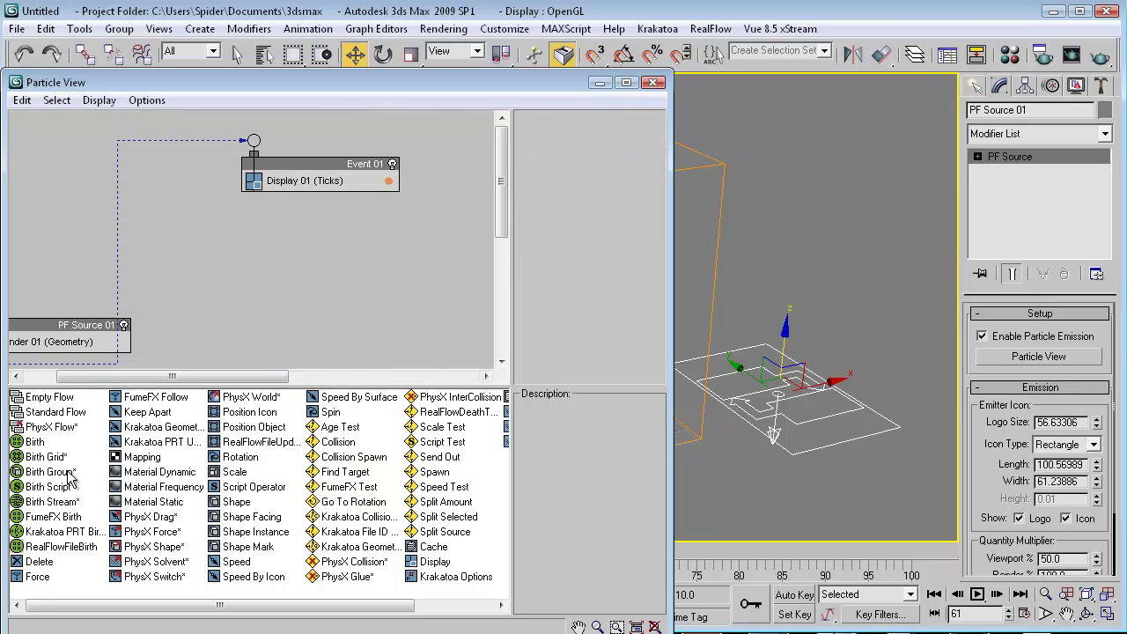
- Add a FumeFX Birth operator and a FumeFX Follow operator above Display in Event 01
drag(49, 517, 296, 162)
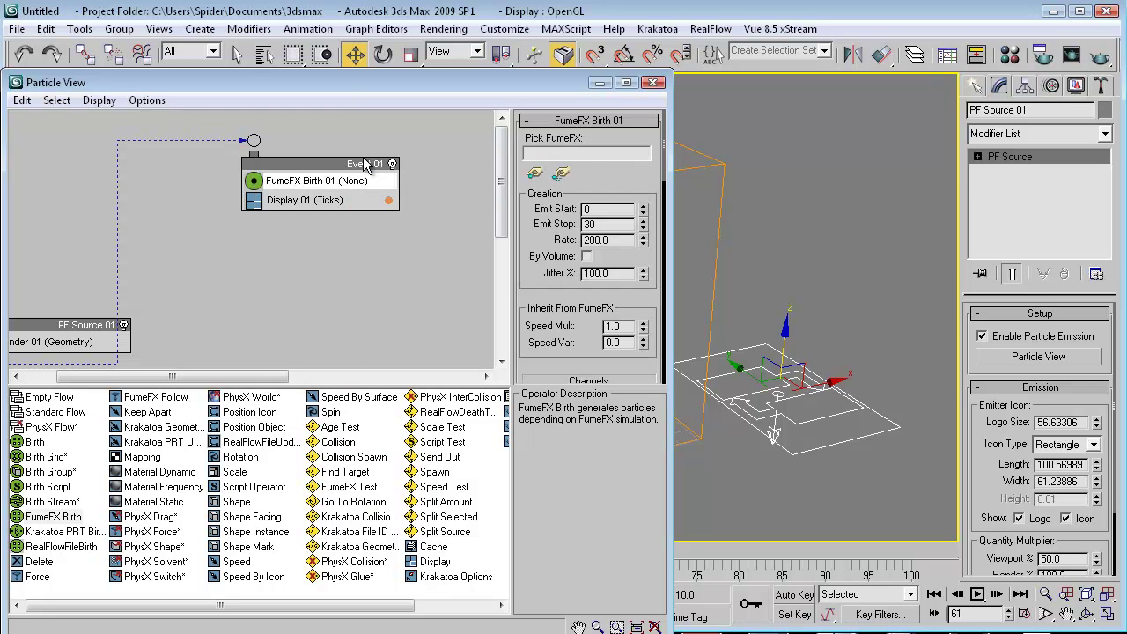
drag(167, 400, 321, 197)
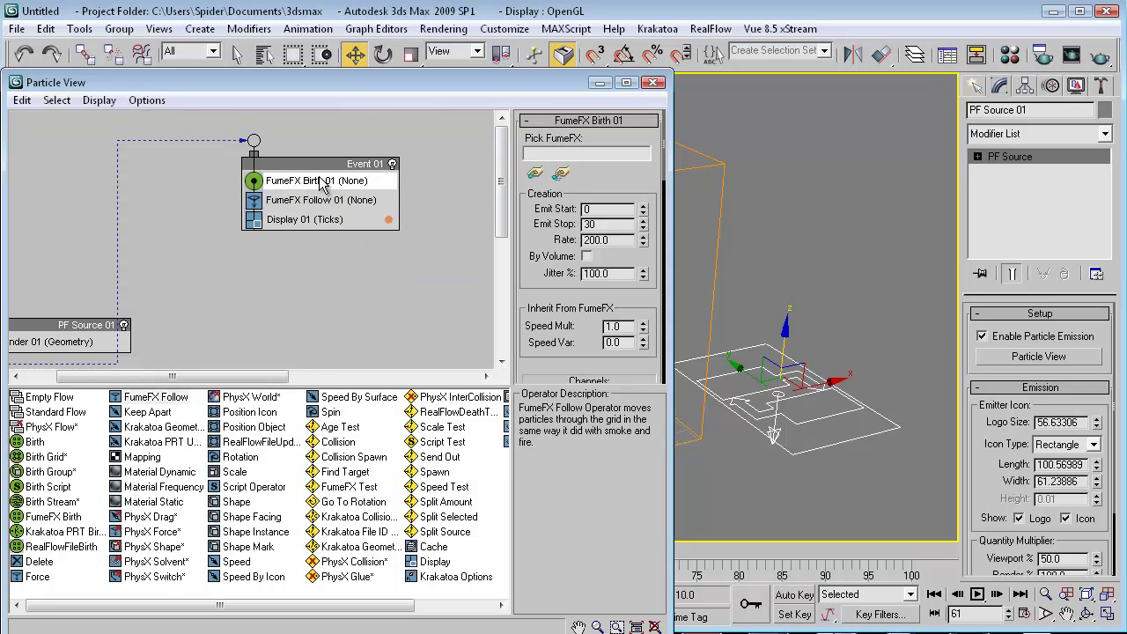
- Assign the FumeFX01 container as the source of the FumeFX Birth operator in Event 01
click(361, 183)
drag(523, 209, 534, 60)
drag(544, 272, 556, 72)
drag(553, 294, 558, 168)
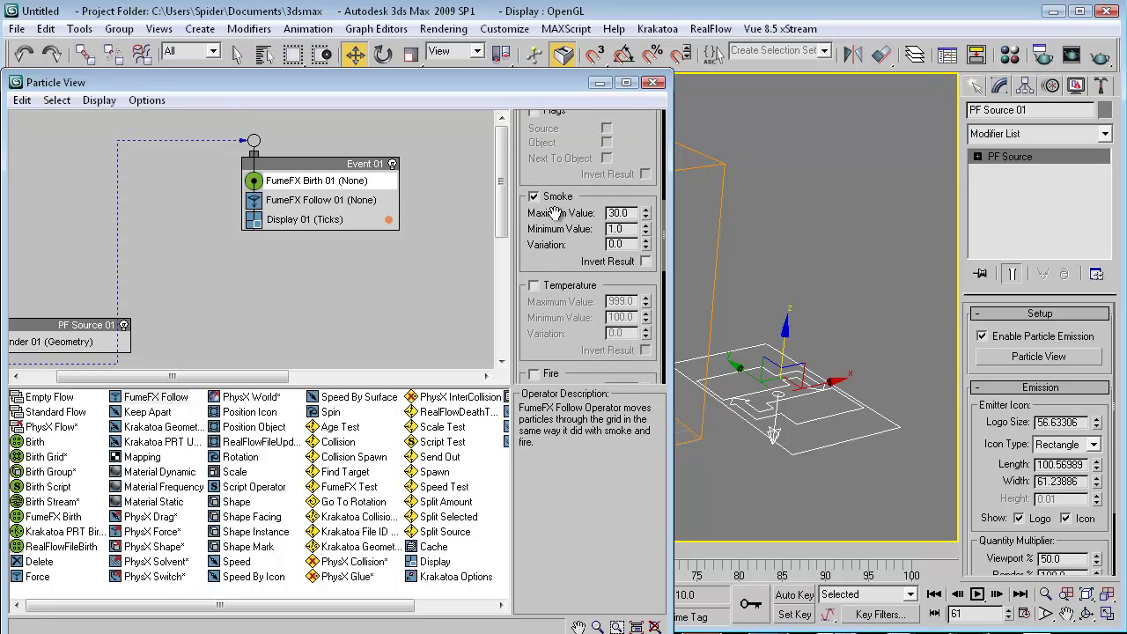
scroll(554, 227, up, 5)
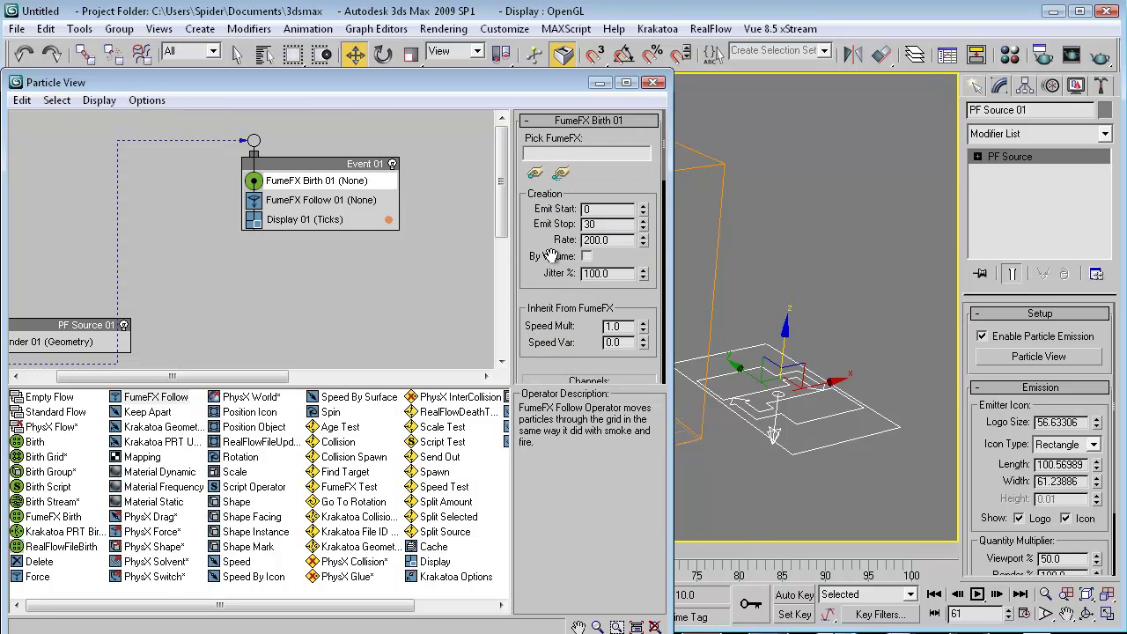
click(533, 180)
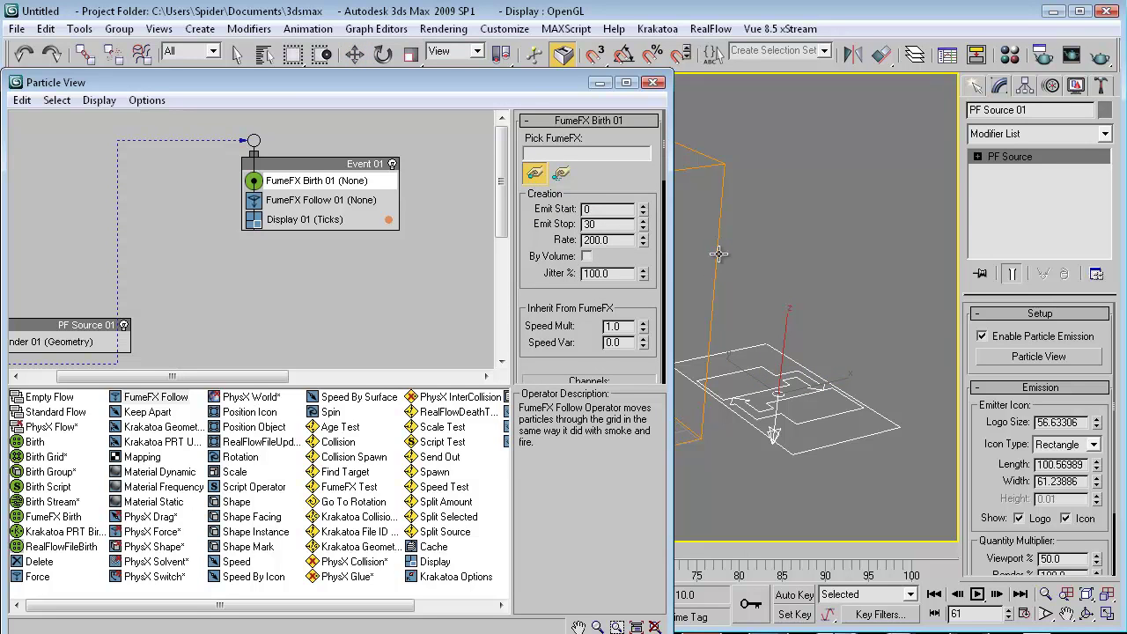
click(715, 244)
- Set the FumeFX Birth operator's Emit Stop to 50 and return the timeline to frame 0
double_click(608, 223)
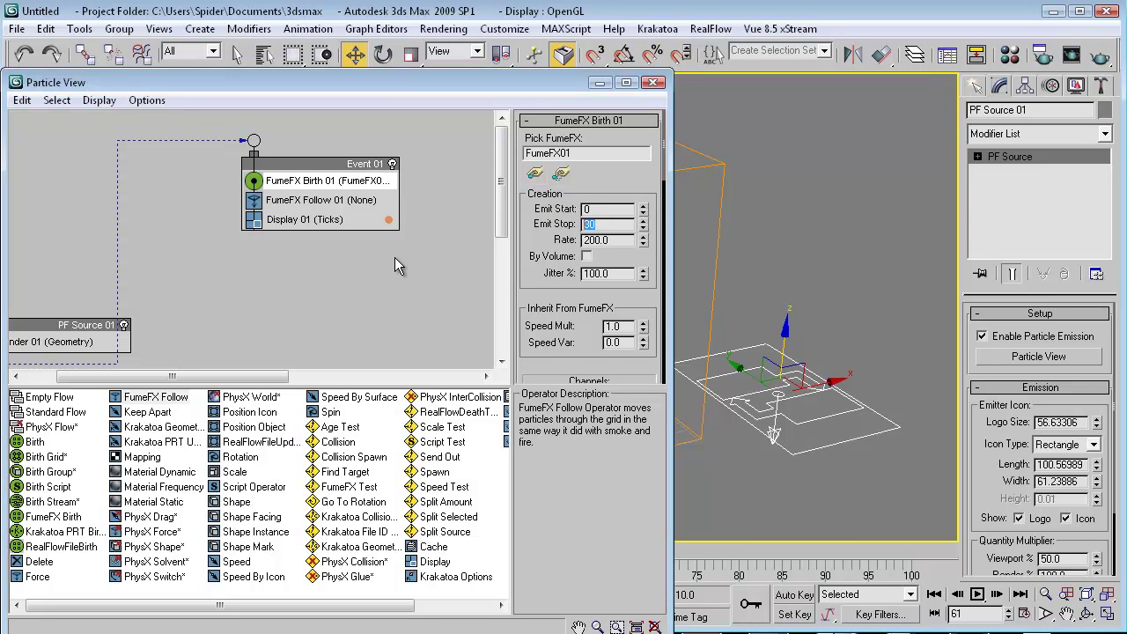
text(50)
click(934, 594)
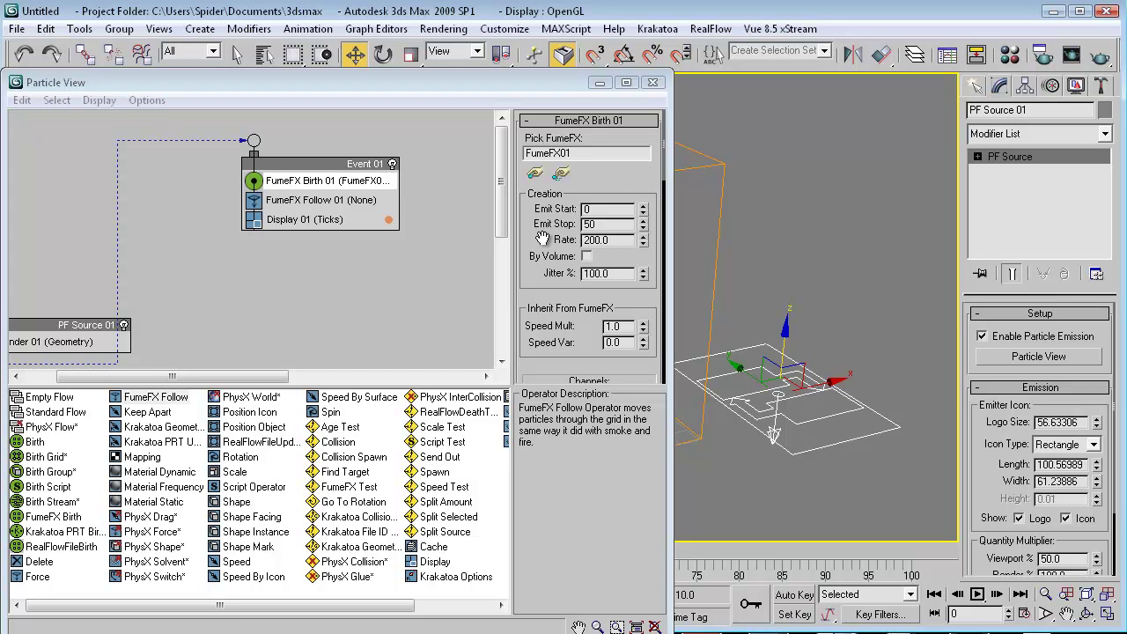
- Examine the FumeFX Birth operator's channel test settings, including Flags, Smoke and Temperature
drag(542, 239, 533, 159)
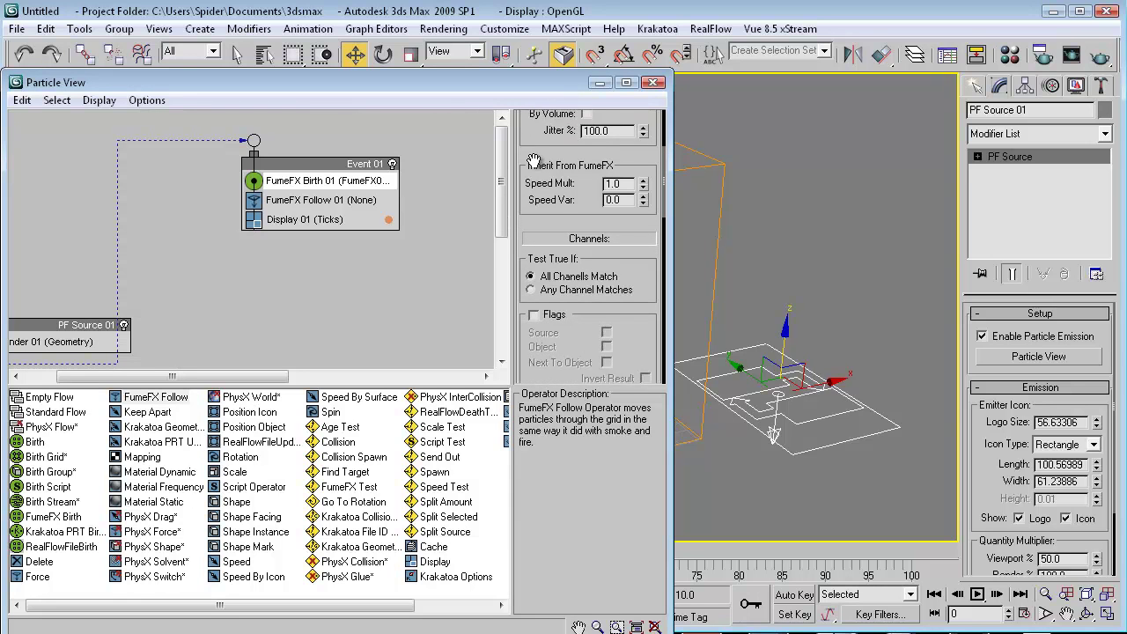
drag(575, 317, 575, 264)
drag(570, 317, 596, 209)
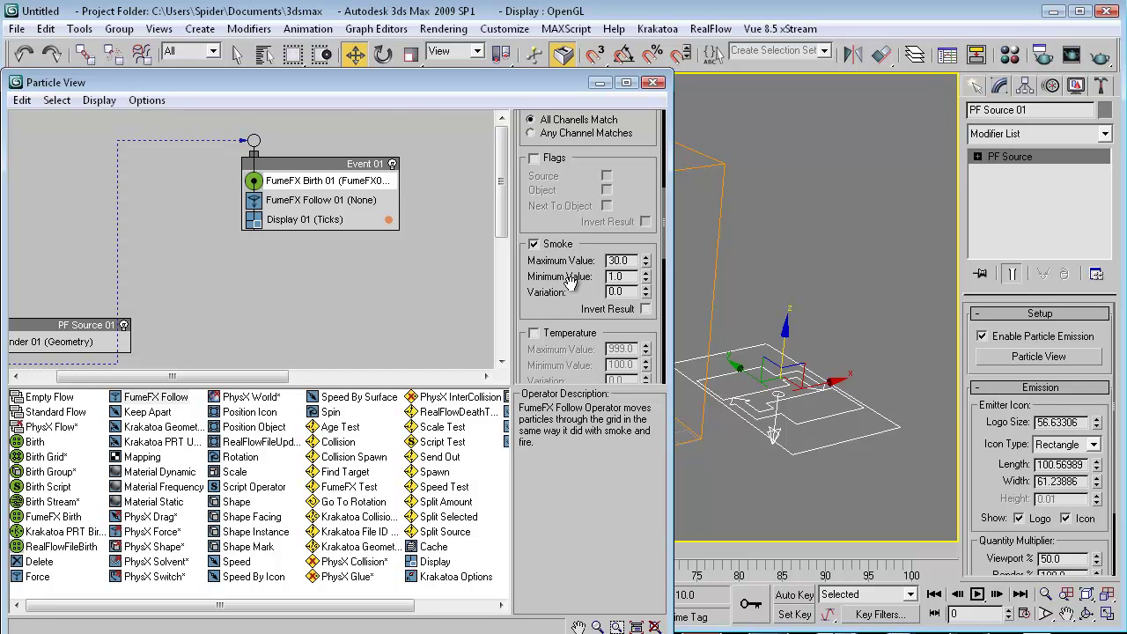
drag(570, 280, 576, 327)
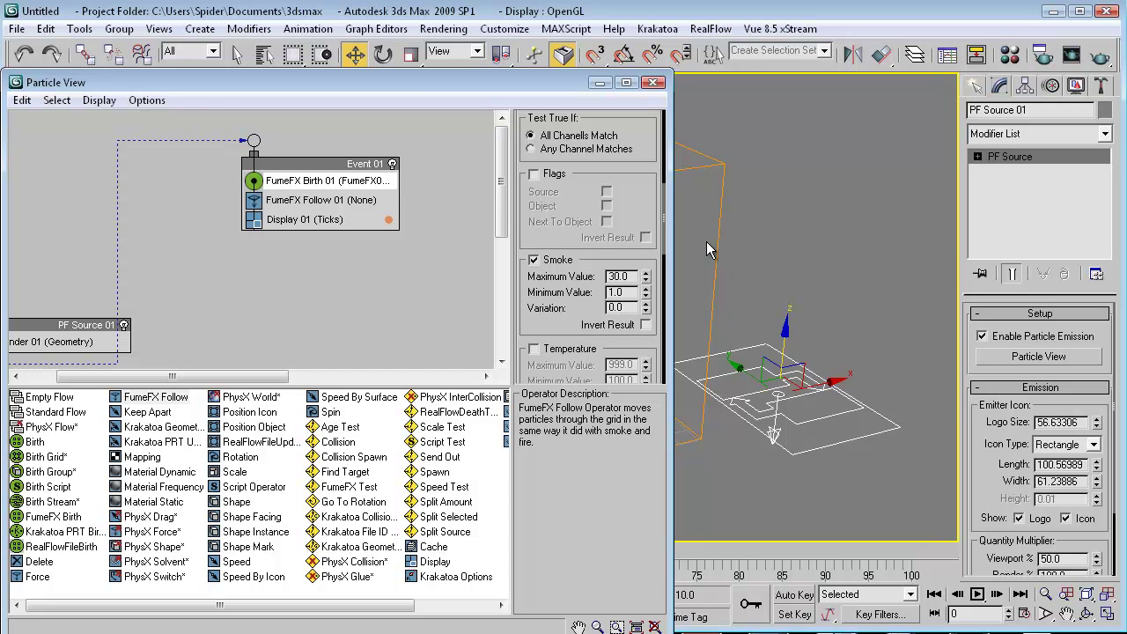
mouse_move(545, 210)
mouse_down()
mouse_move(543, 252)
mouse_move(562, 199)
mouse_up()
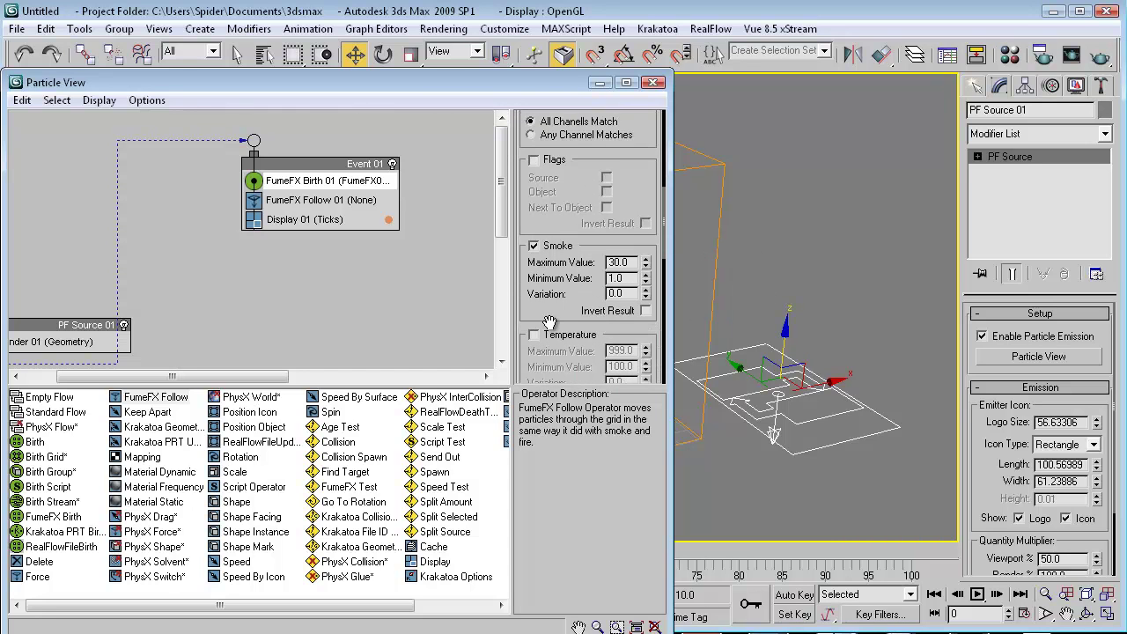
drag(551, 324, 556, 149)
scroll(555, 300, up, 5)
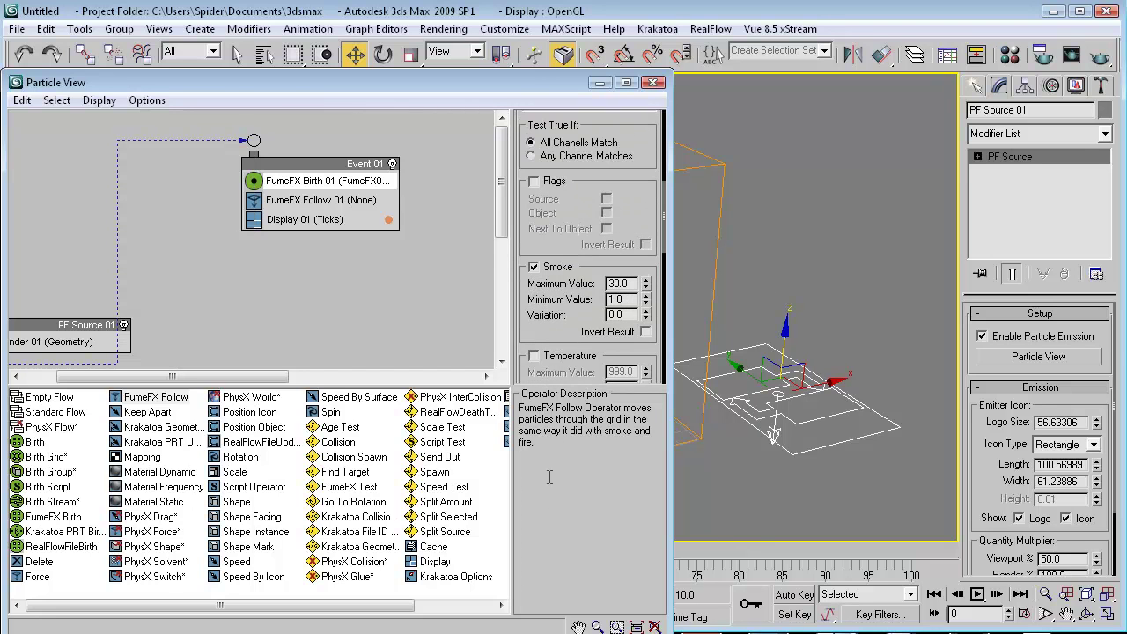
scroll(554, 237, down, 2)
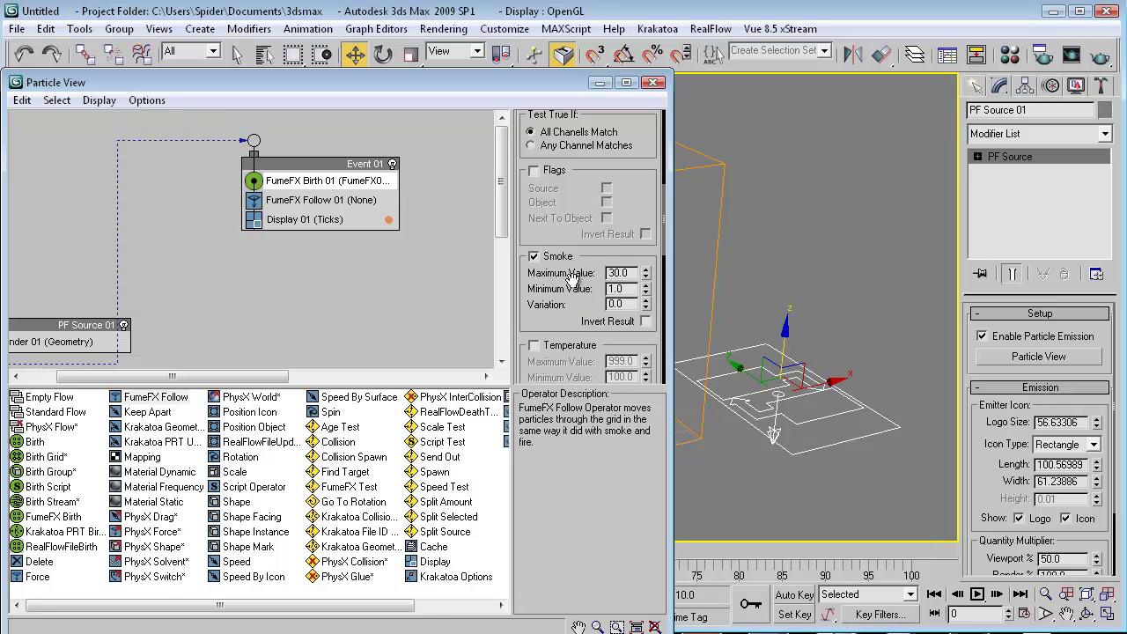
scroll(547, 280, down, 1)
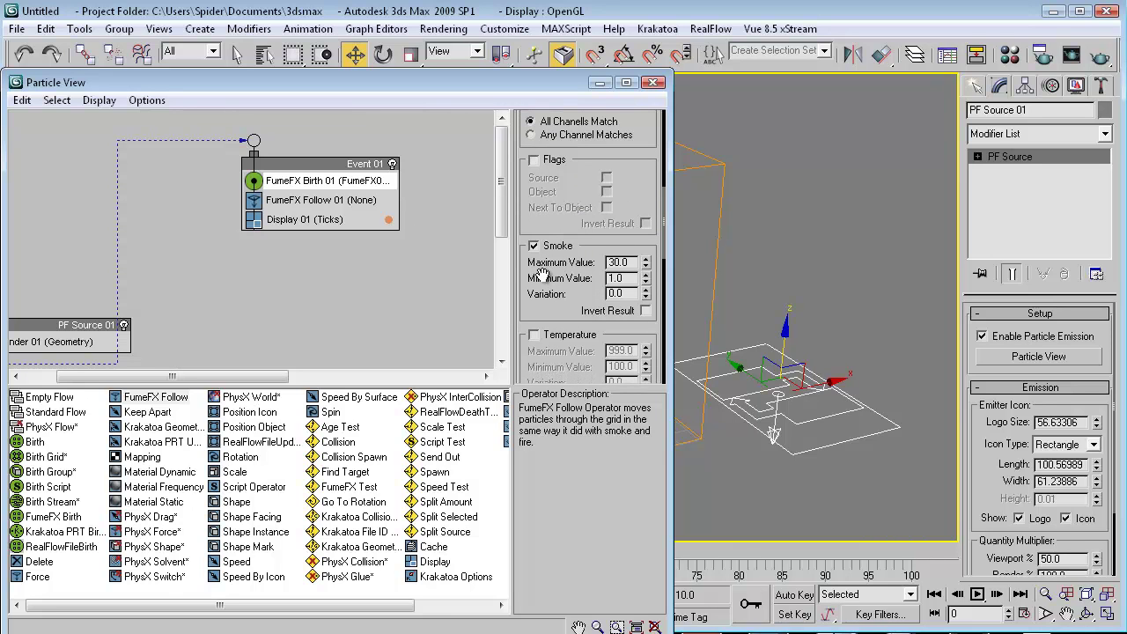
- Assign FumeFX01 to the FumeFX Follow operator and enable deleting particles that are out of the grid
click(304, 199)
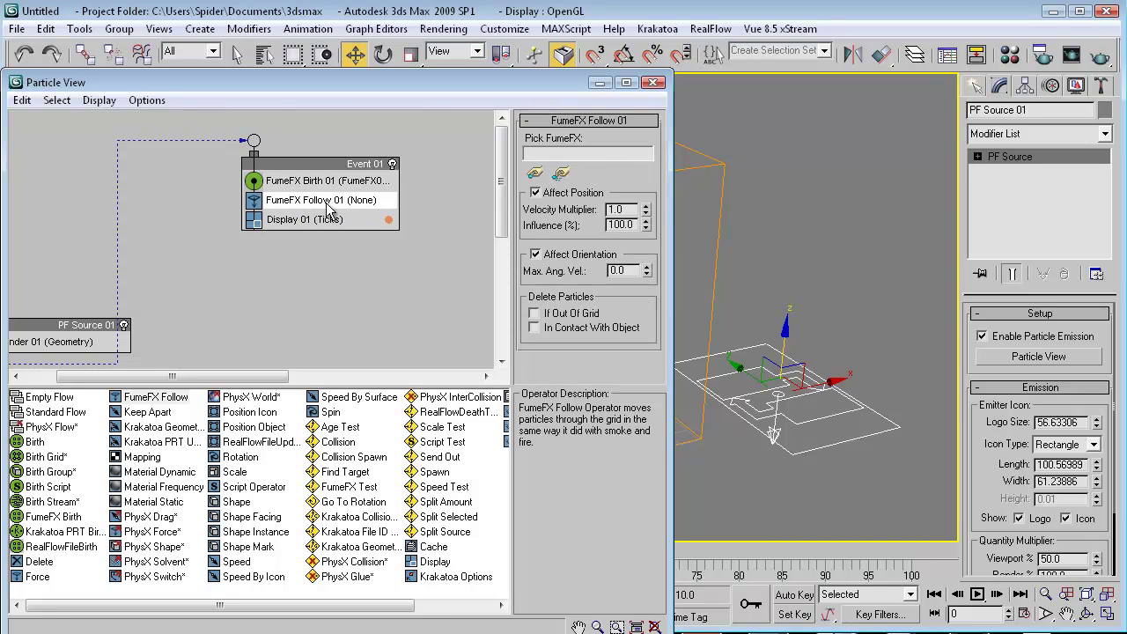
click(539, 174)
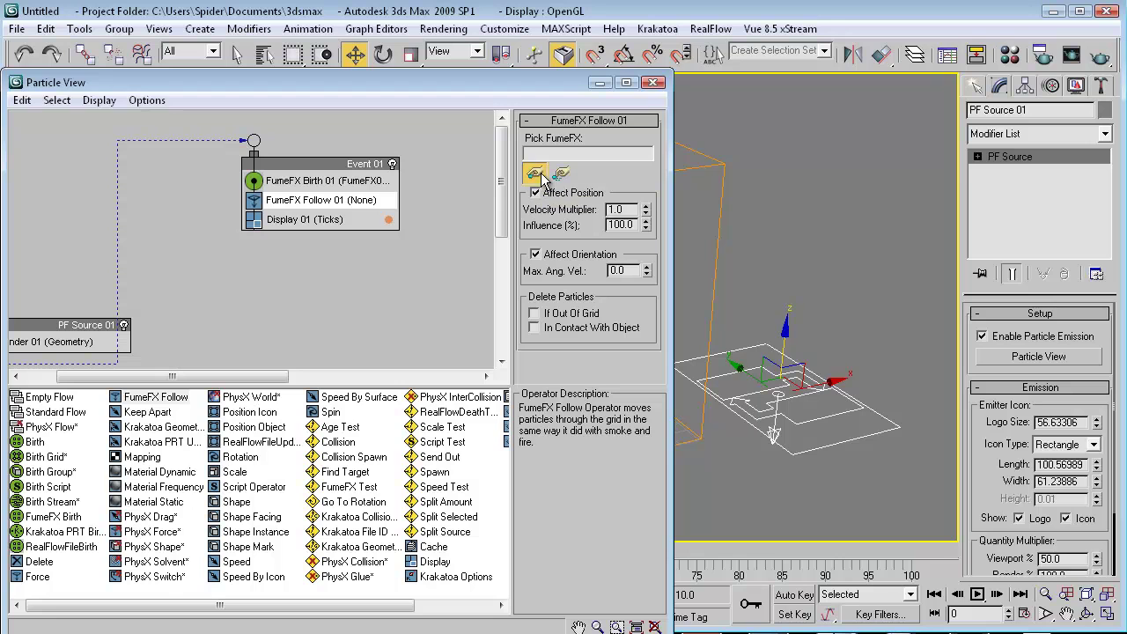
click(717, 248)
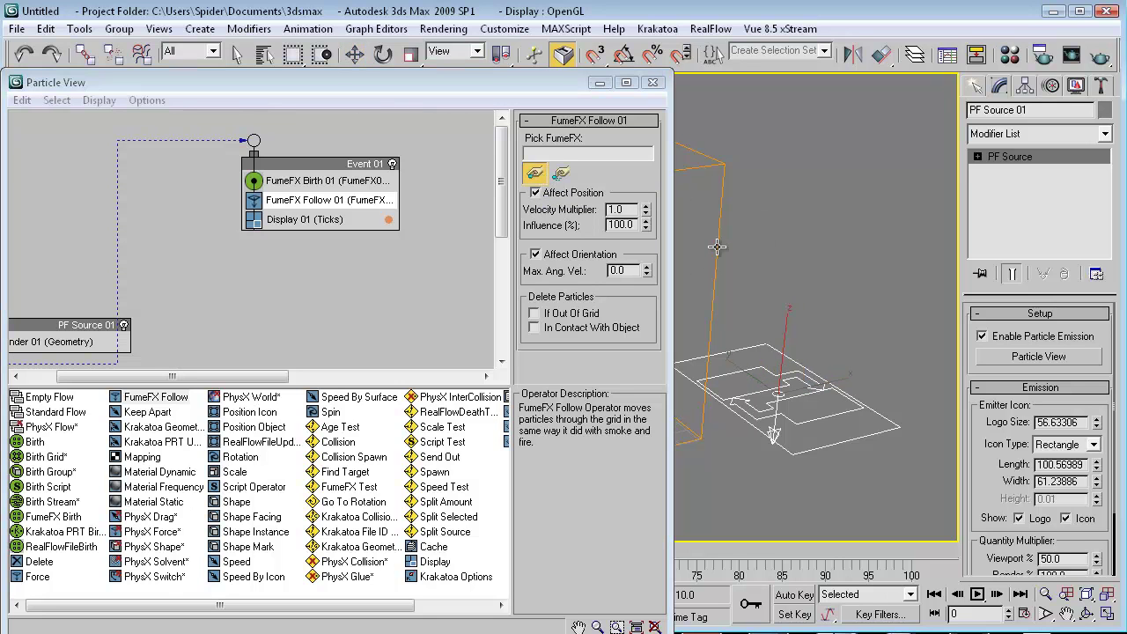
click(545, 319)
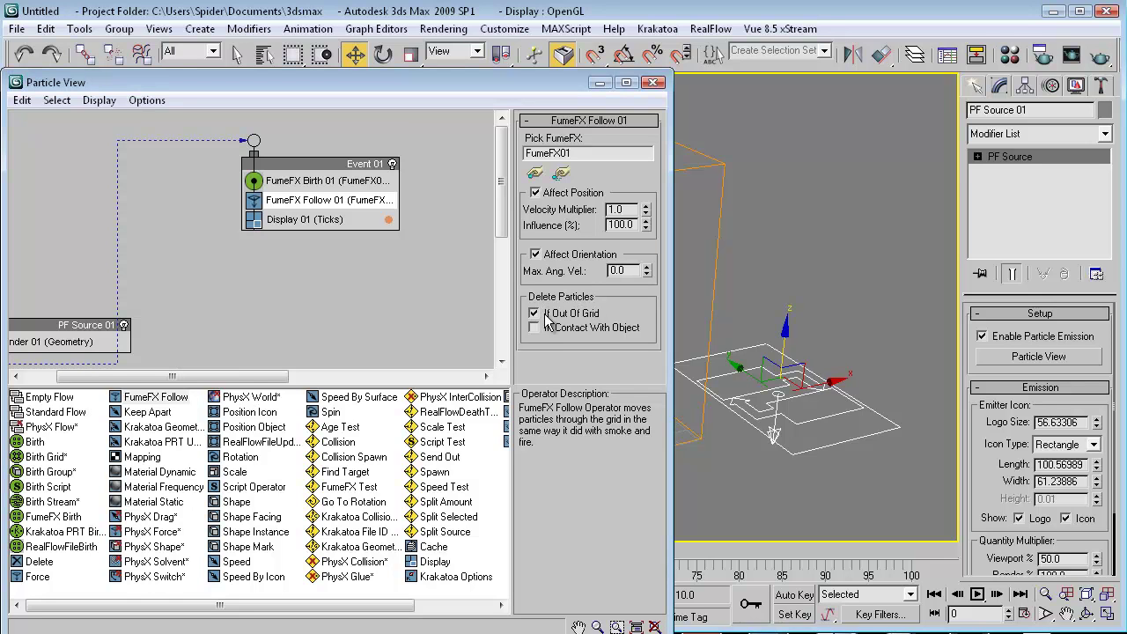
middle_drag(729, 266, 768, 267)
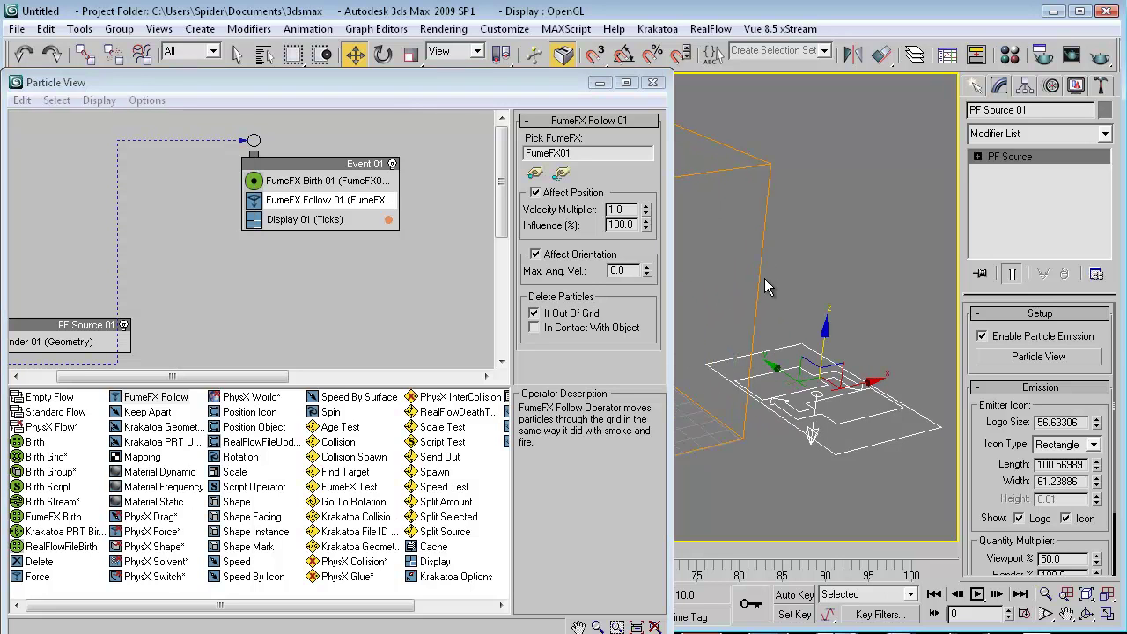
middle_drag(764, 273, 762, 276)
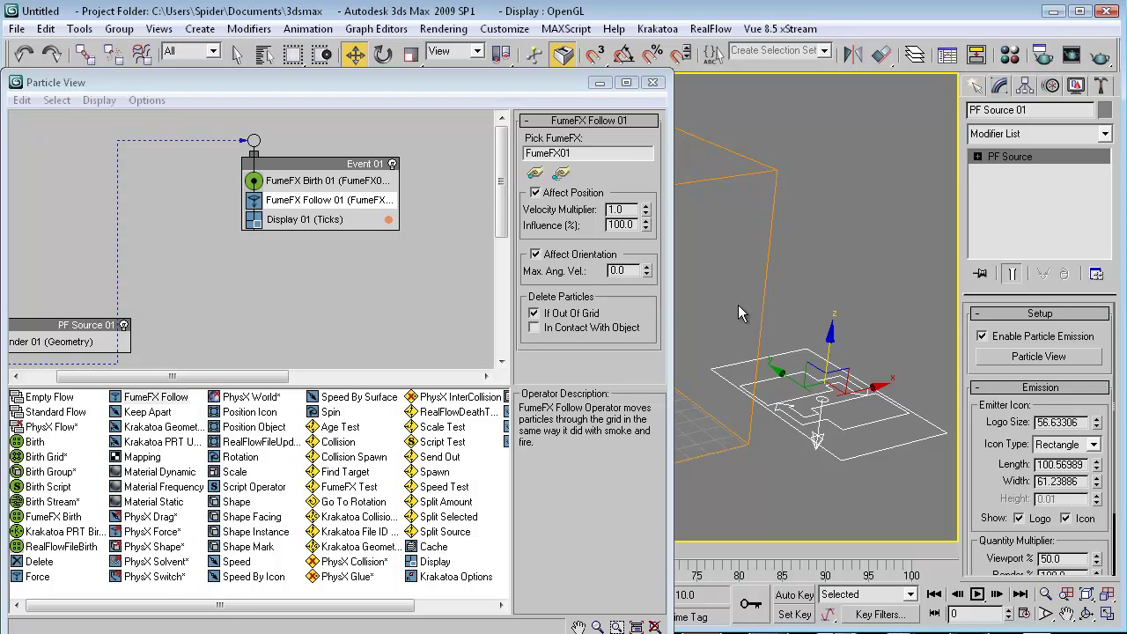
click(524, 284)
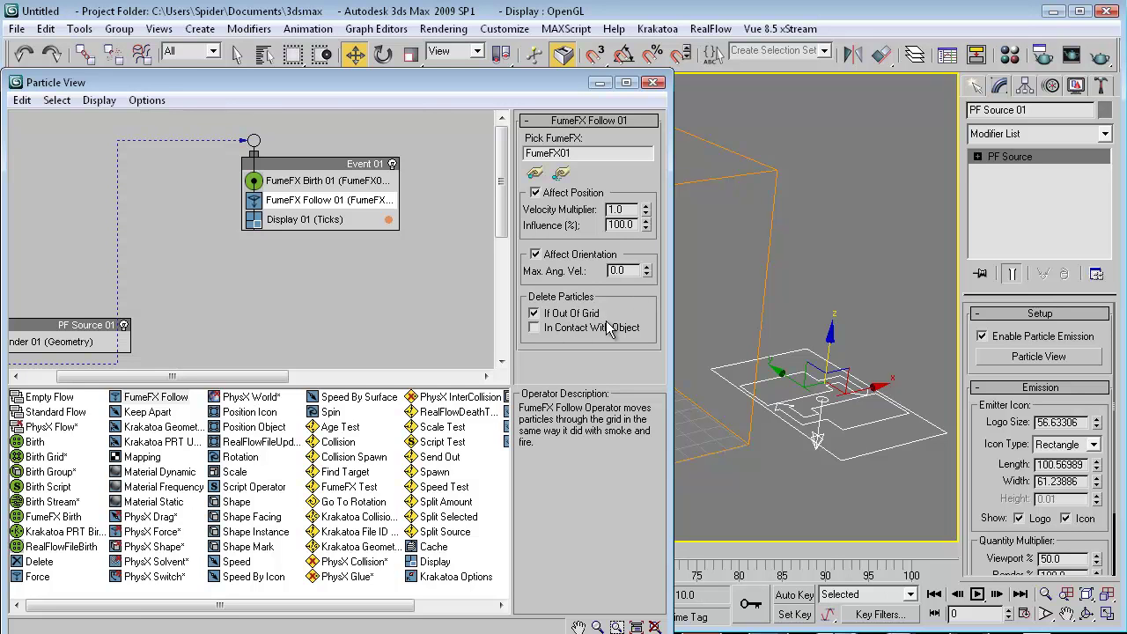
- Minimize Particle View and scrub the timeline to frame 9 to preview the particles inside the container
click(298, 181)
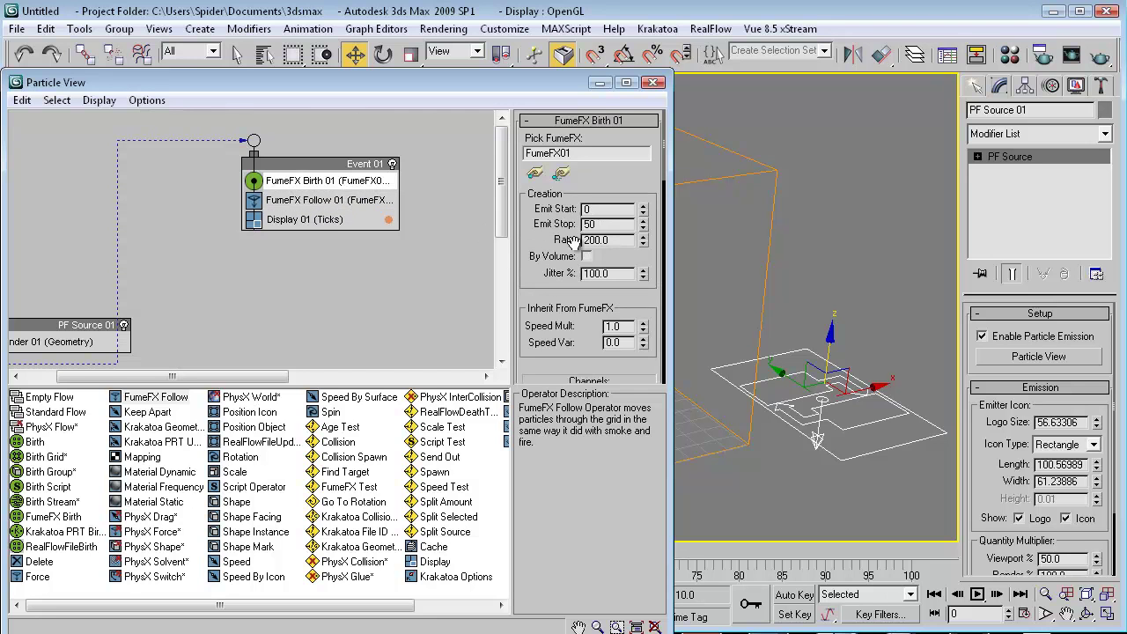
click(601, 83)
drag(67, 562, 214, 554)
mouse_move(123, 549)
mouse_down()
mouse_move(155, 549)
mouse_move(141, 550)
mouse_up()
key(w)
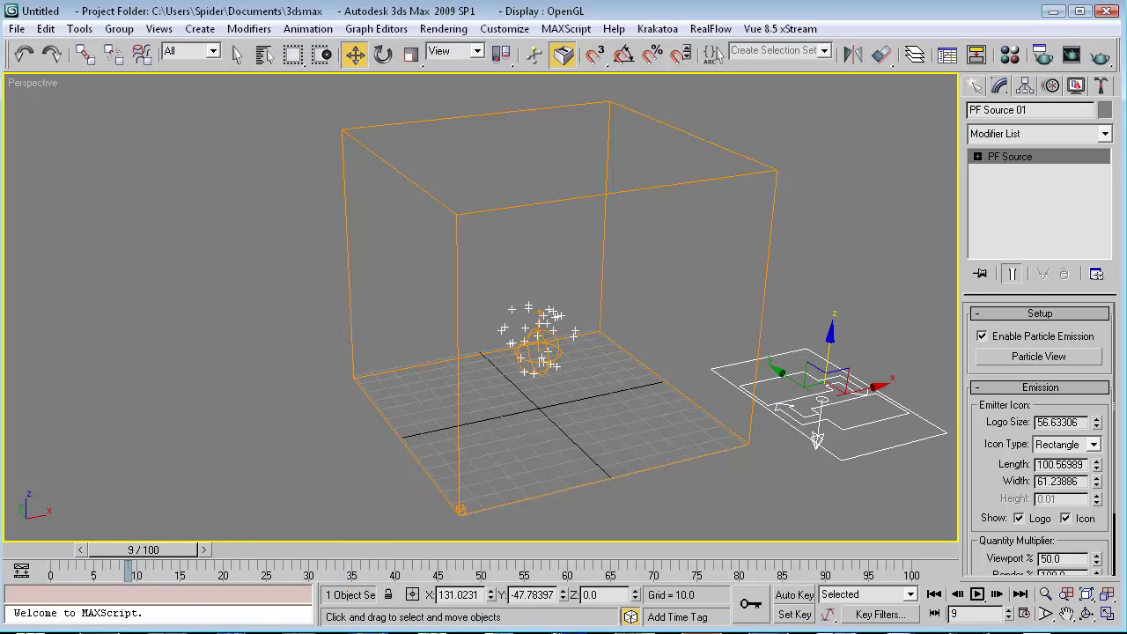
- Reopen Particle View and set the display type of the Display operator in Event 01 to Dots
key(6)
middle_drag(323, 316, 387, 250)
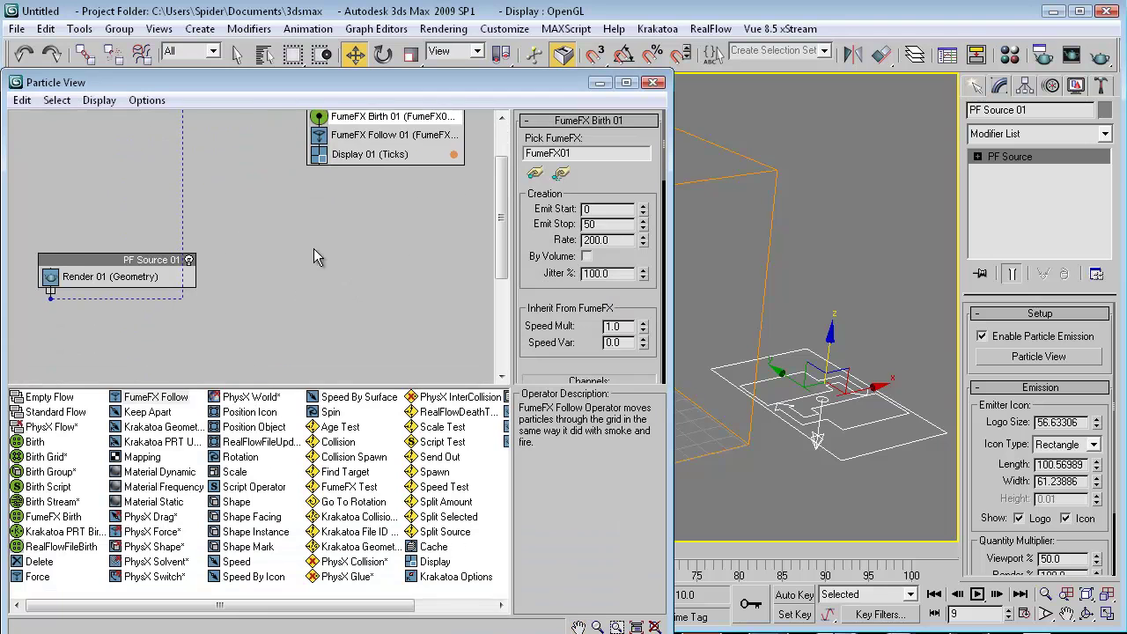
middle_drag(317, 232, 308, 267)
click(112, 313)
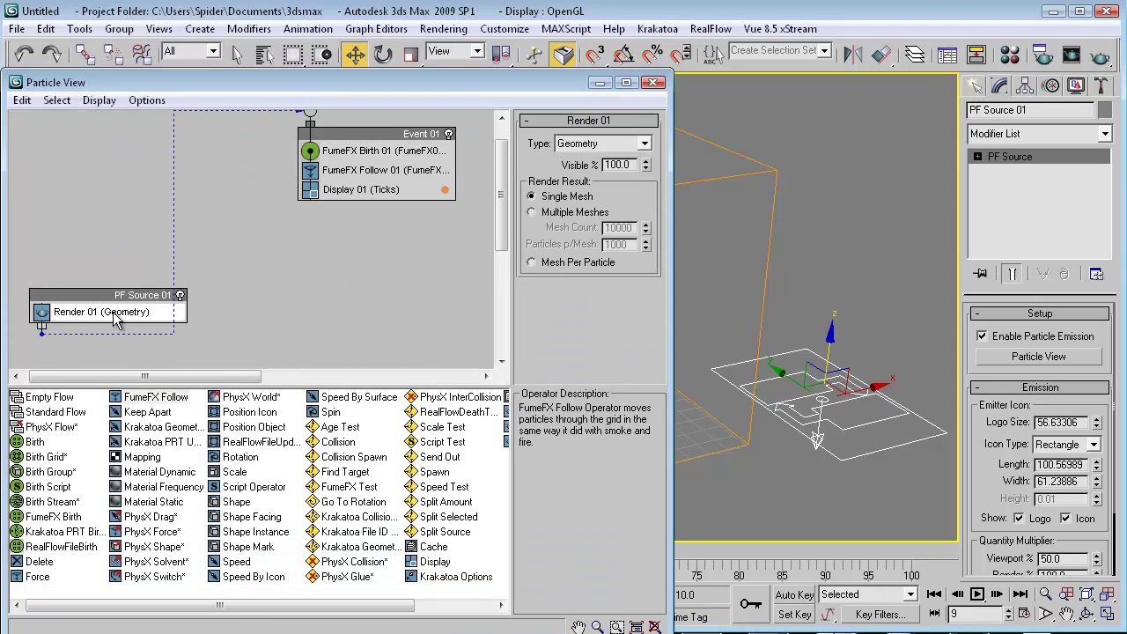
click(374, 190)
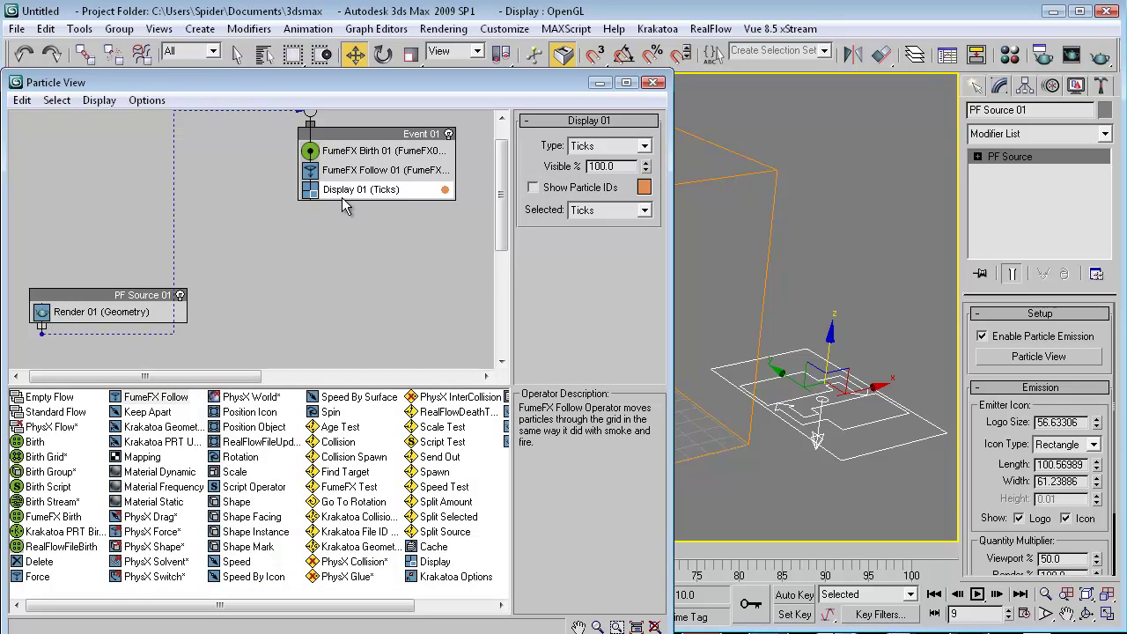
click(607, 145)
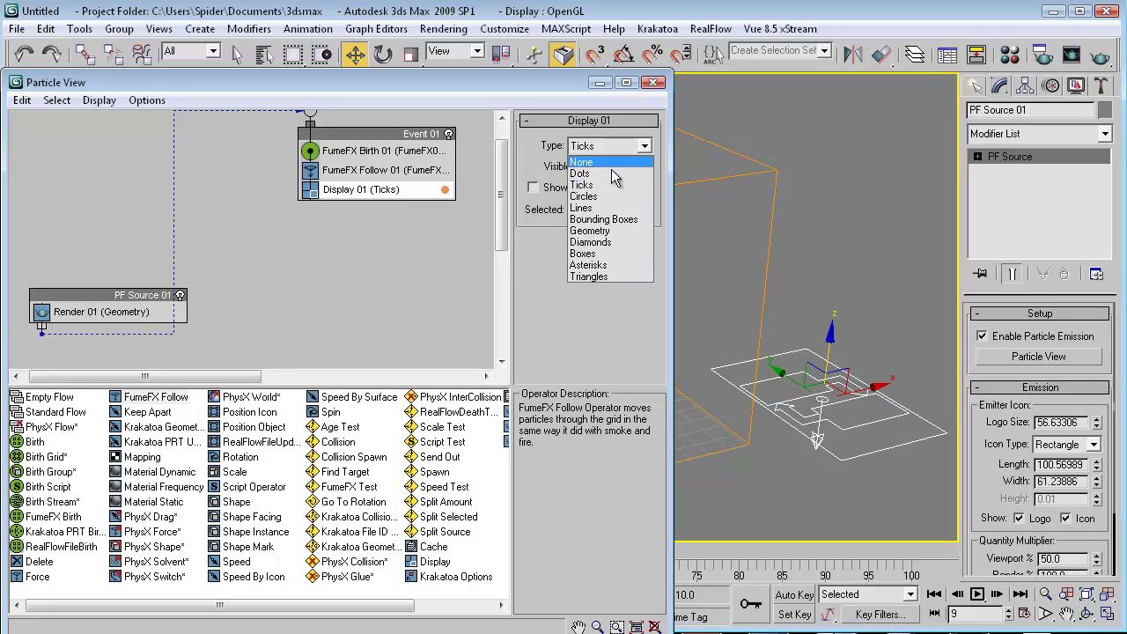
click(601, 171)
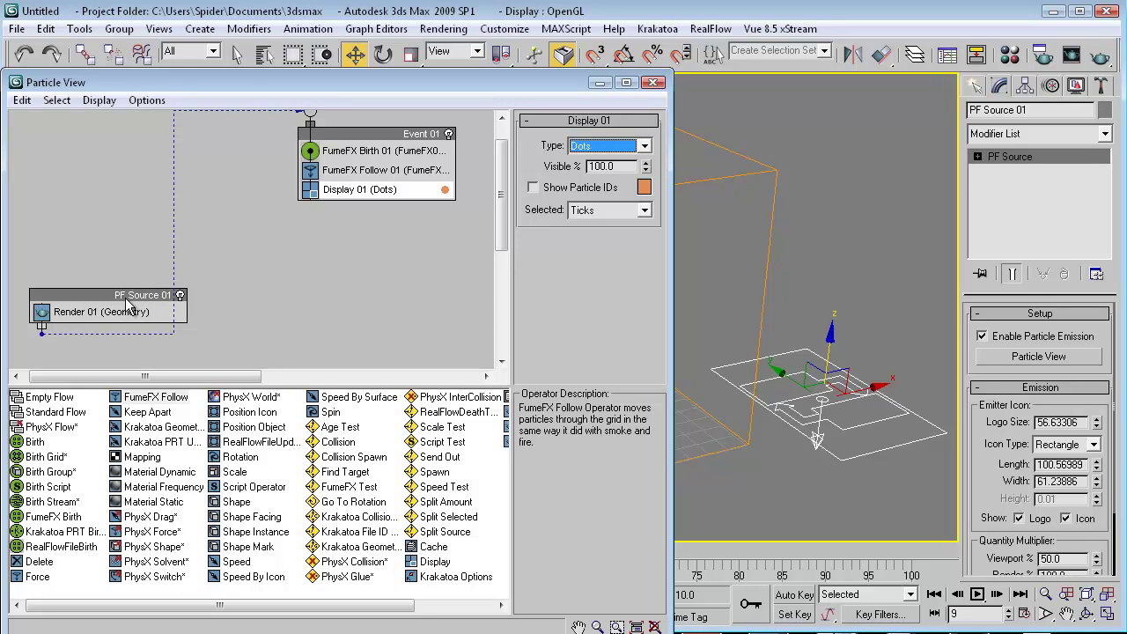
- Set the viewport quantity multiplier of PF Source 01 to 1%
click(93, 296)
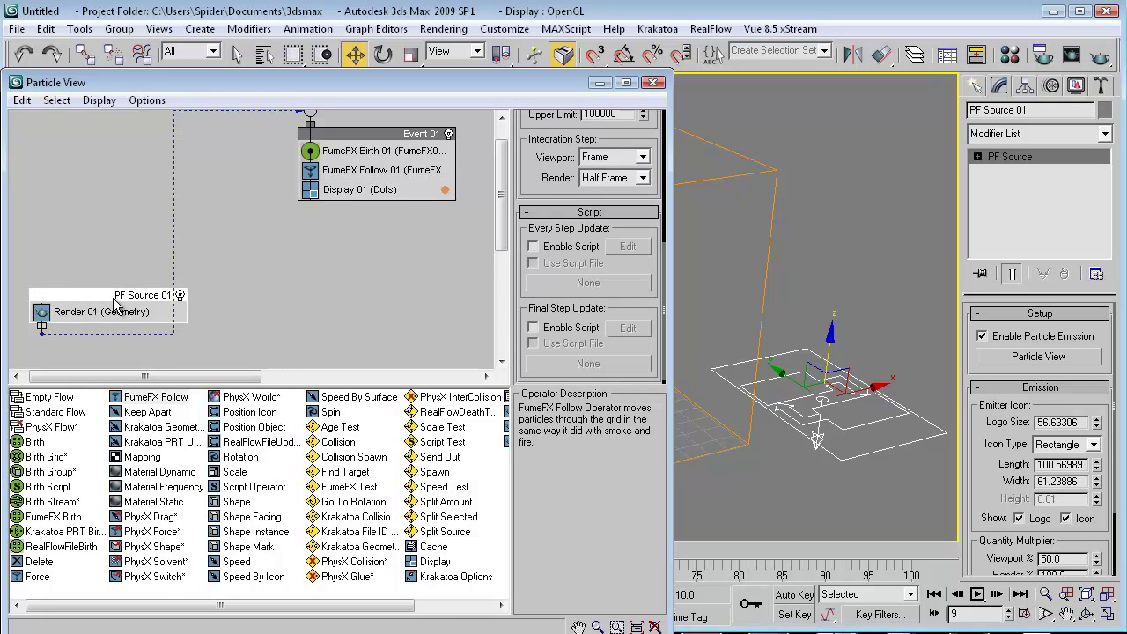
scroll(556, 162, up, 5)
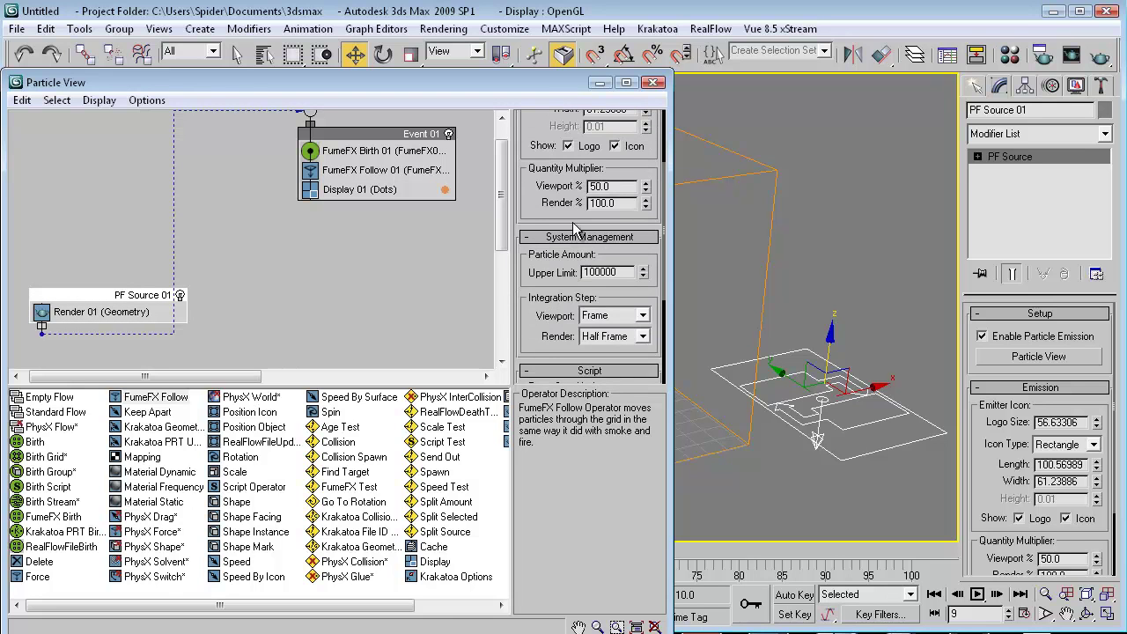
scroll(562, 179, up, 2)
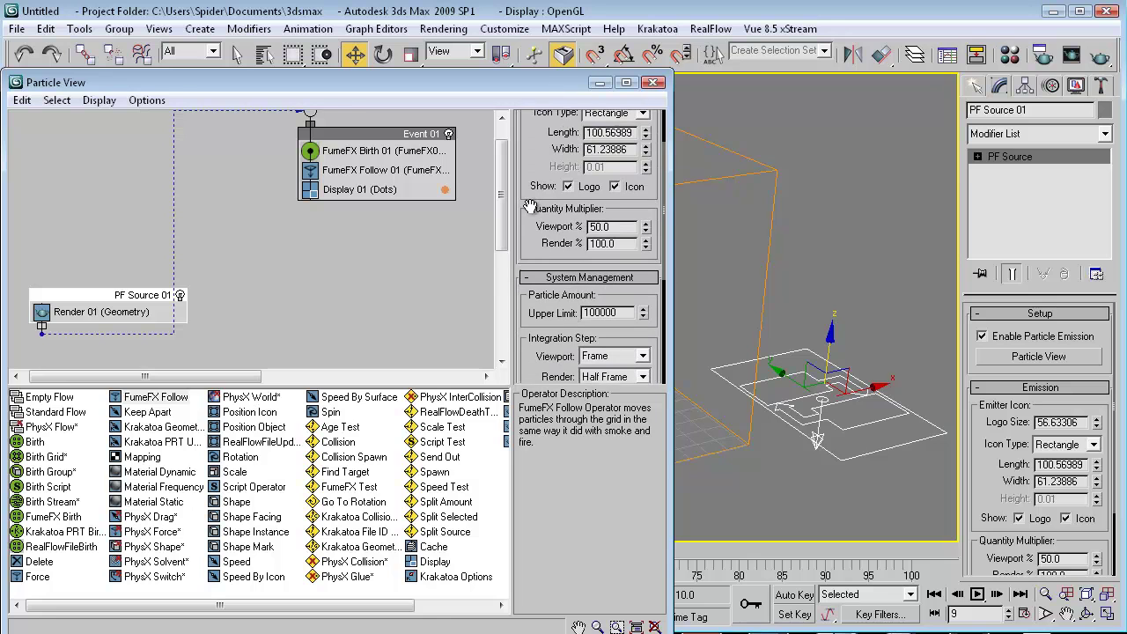
double_click(619, 230)
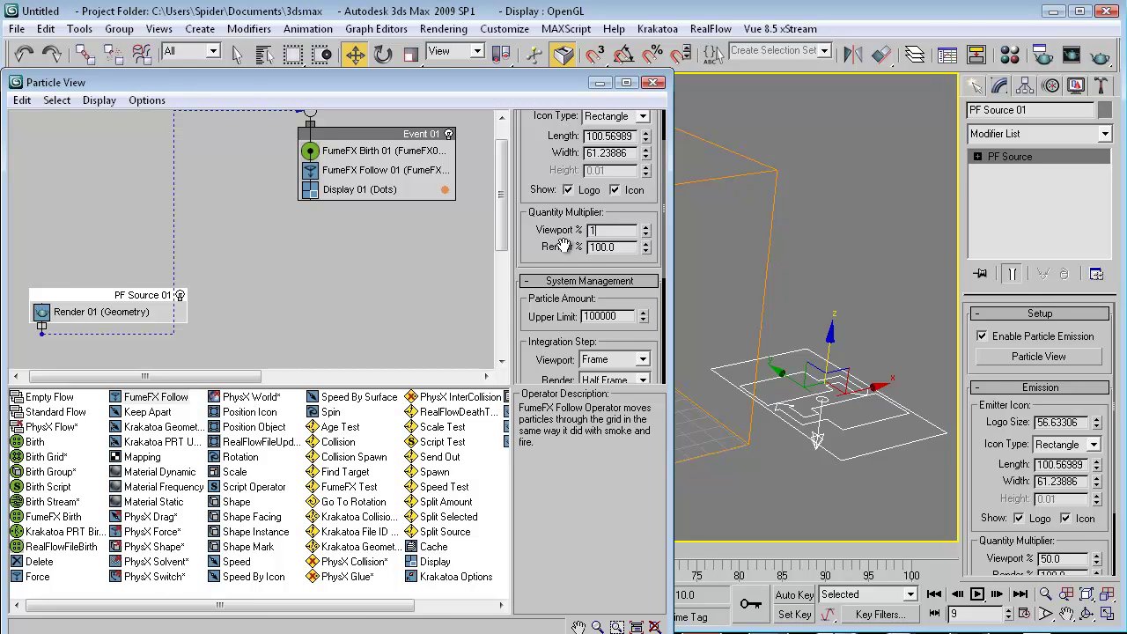
key(Return)
middle_drag(393, 305, 377, 335)
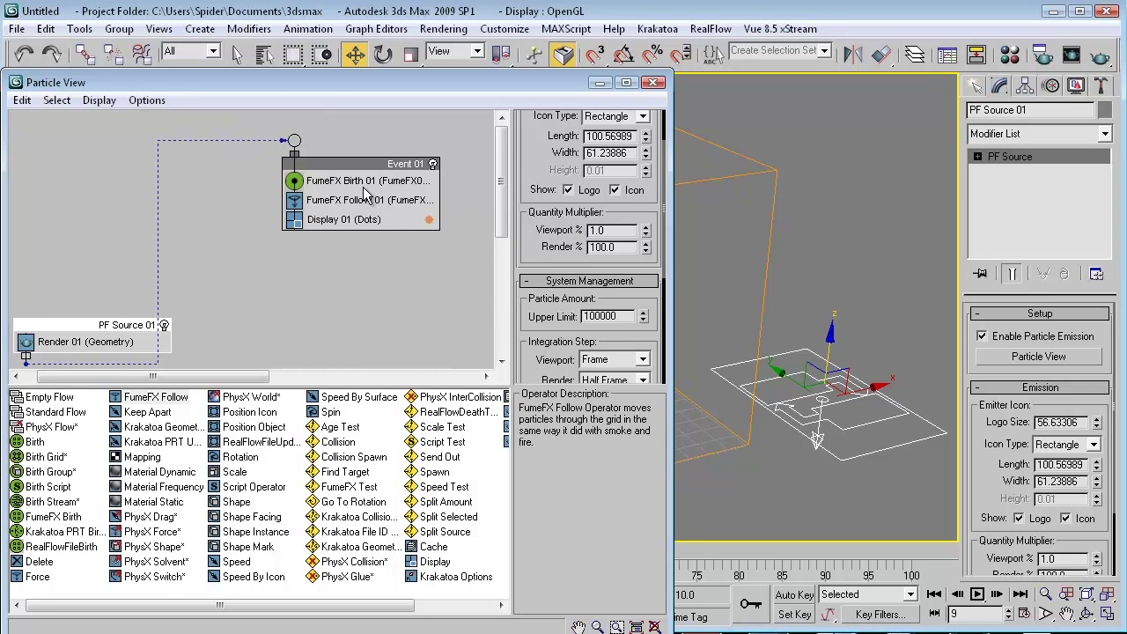
- Set the FumeFX Birth operator's emission rate to 10000
click(372, 181)
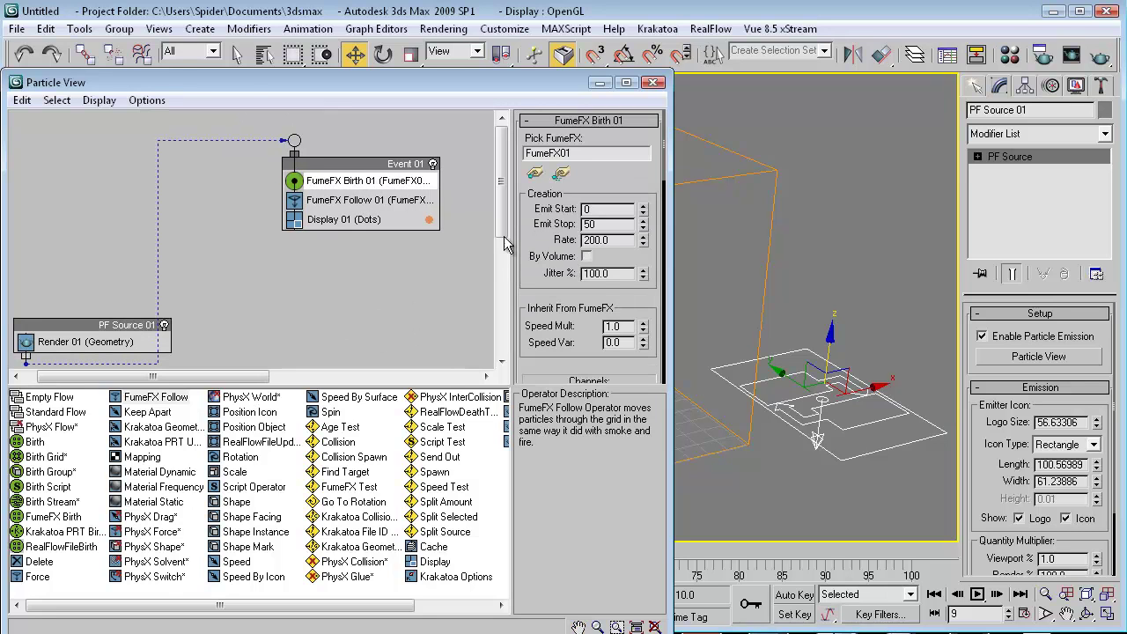
double_click(623, 245)
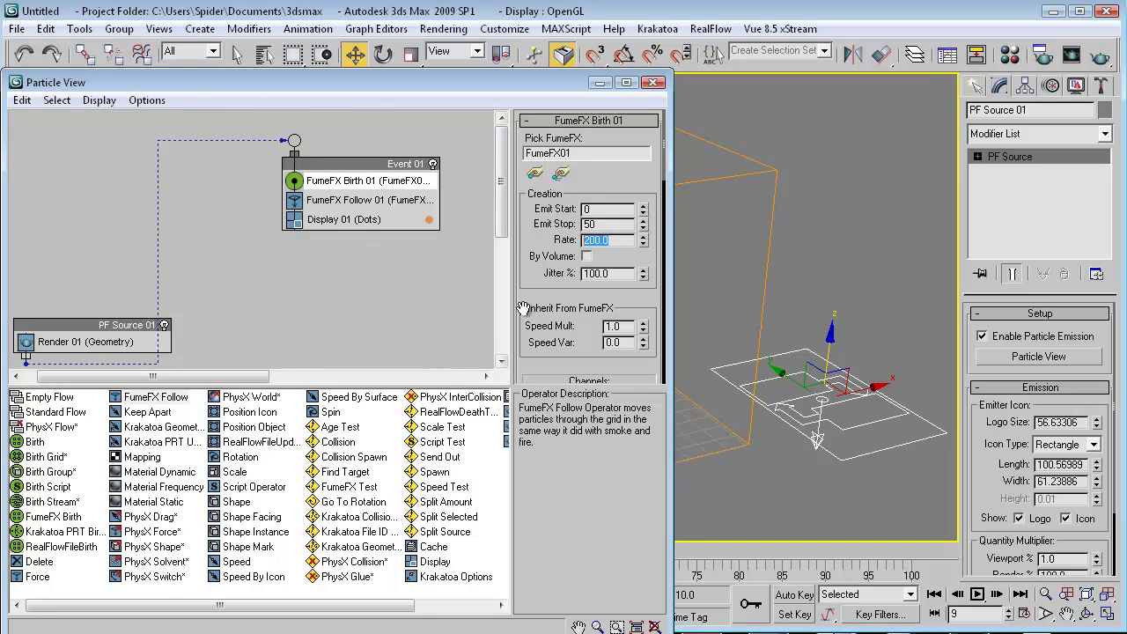
text(1)
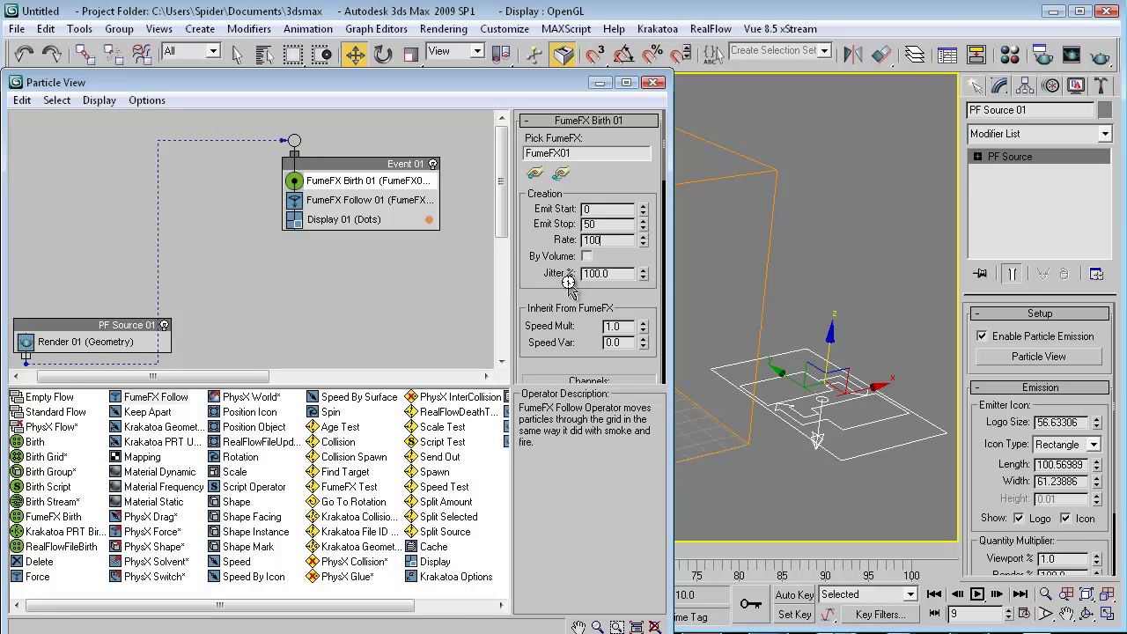
text(0000)
scroll(613, 269, down, 1)
scroll(613, 268, up, 1)
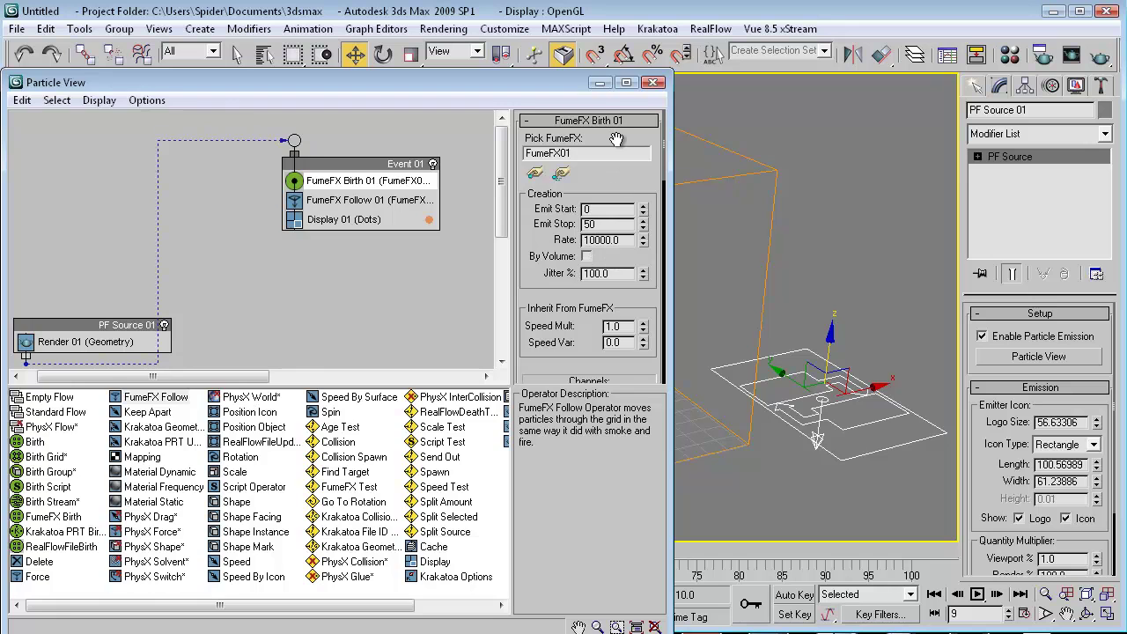
- Minimize Particle View, scrub the timeline to preview the denser particles rising in the container, and return to frame 0
click(600, 83)
drag(135, 556, 326, 564)
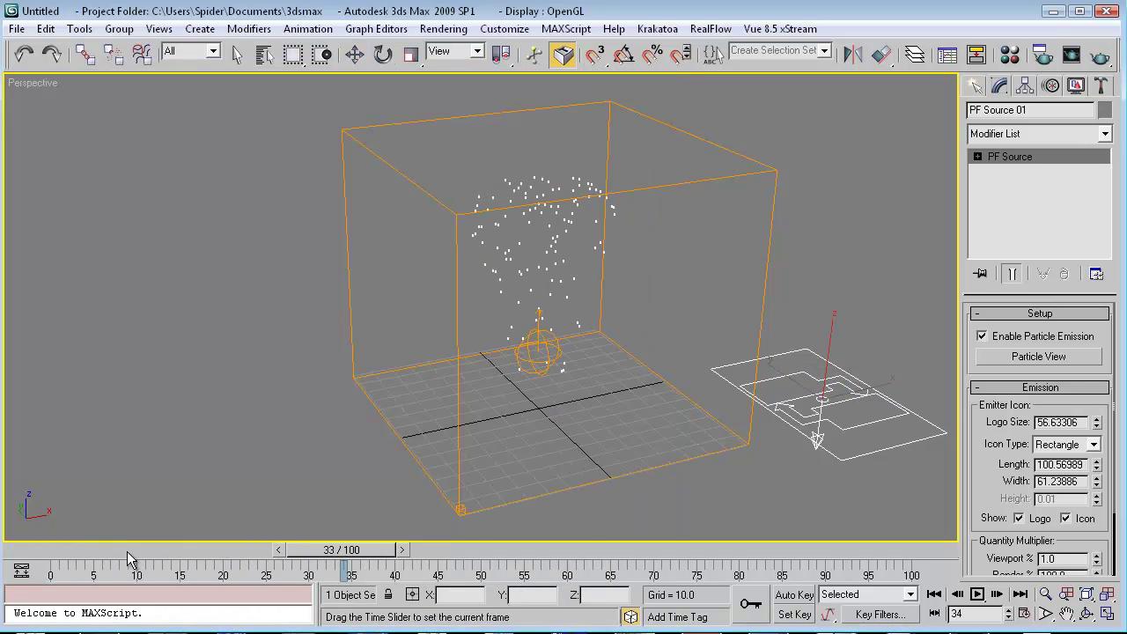
click(93, 556)
key(w)
drag(92, 556, 228, 564)
drag(117, 568, 70, 549)
key(w)
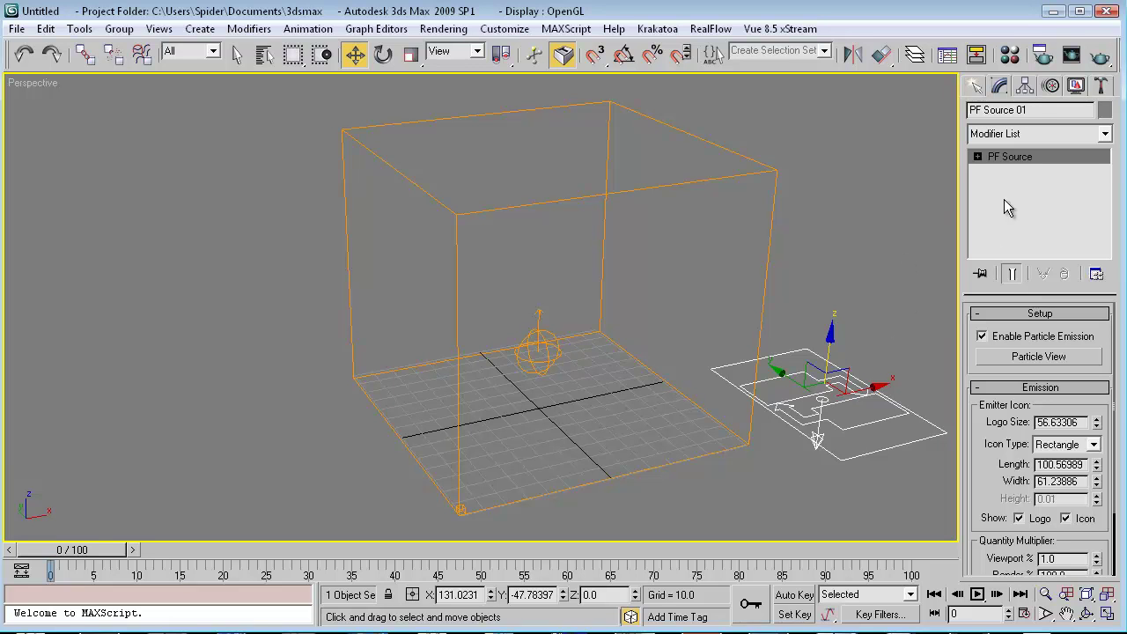
- Show the Krakatoa object types in the geometry creation category and look over the Krakatoa commands
click(976, 88)
click(1029, 139)
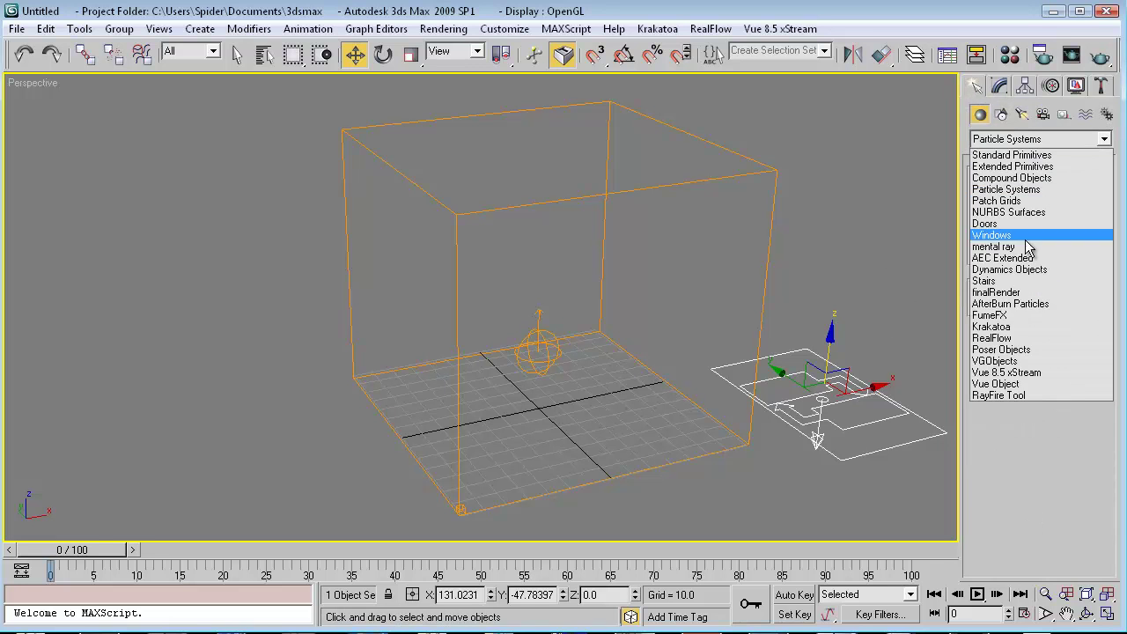
click(1008, 326)
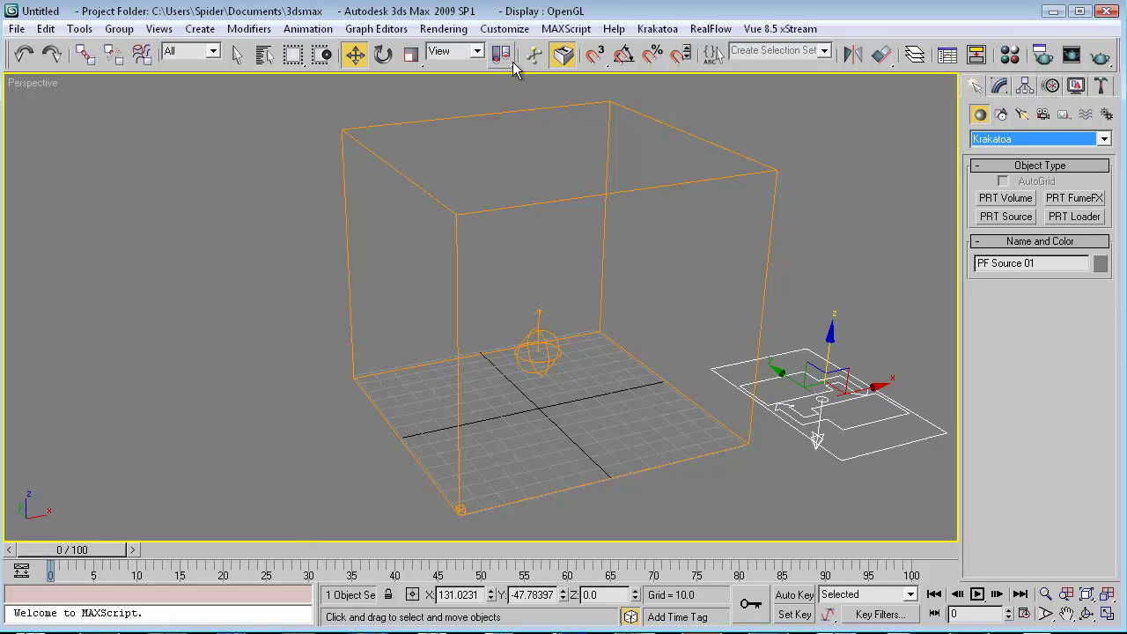
click(657, 30)
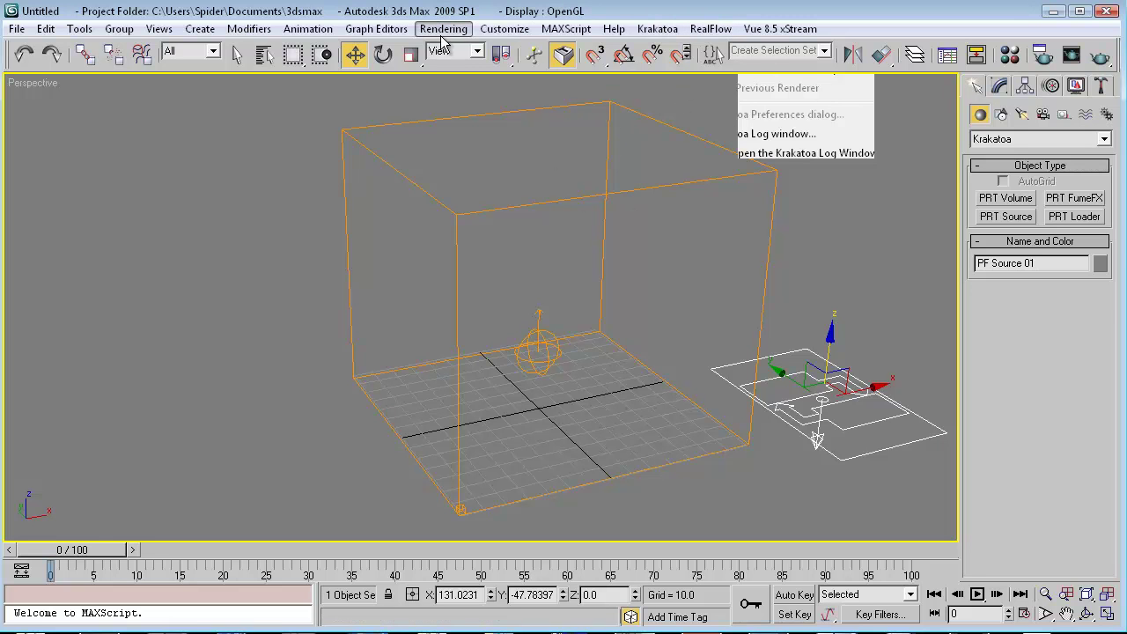
- Assign Krakatoa as the production renderer in Render Setup
click(443, 29)
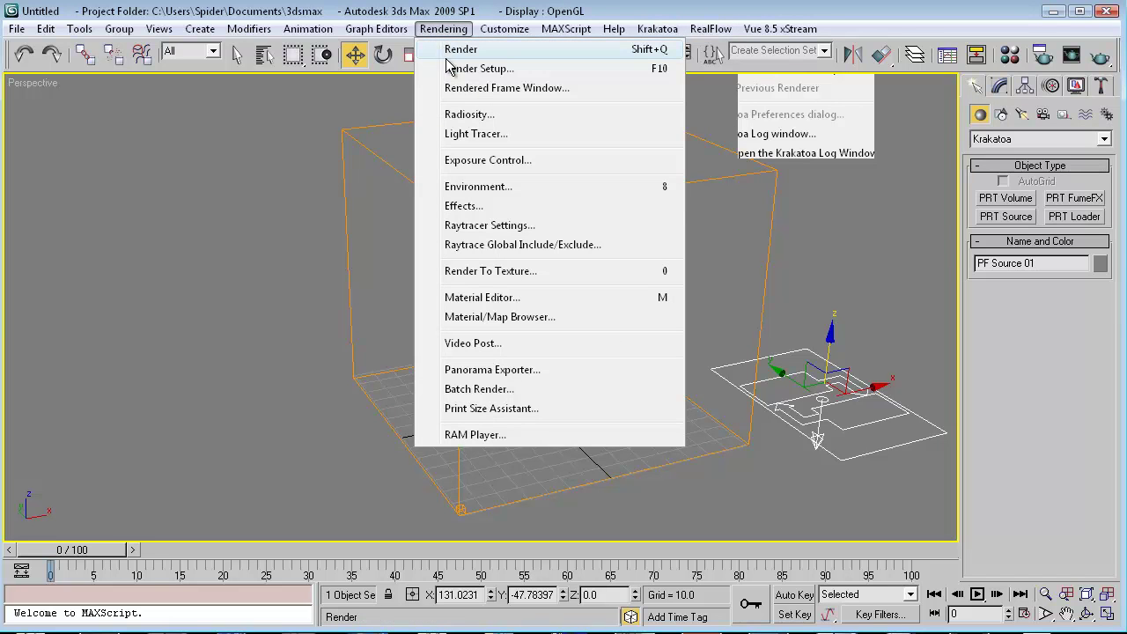
click(450, 70)
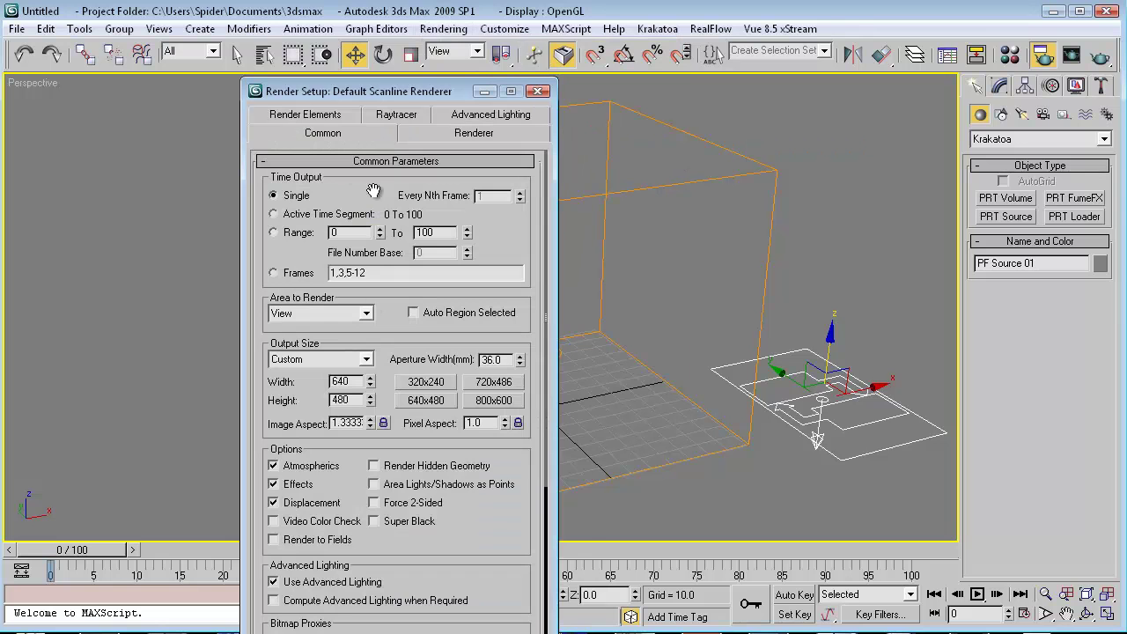
drag(361, 94, 394, 6)
scroll(564, 488, down, 5)
click(429, 557)
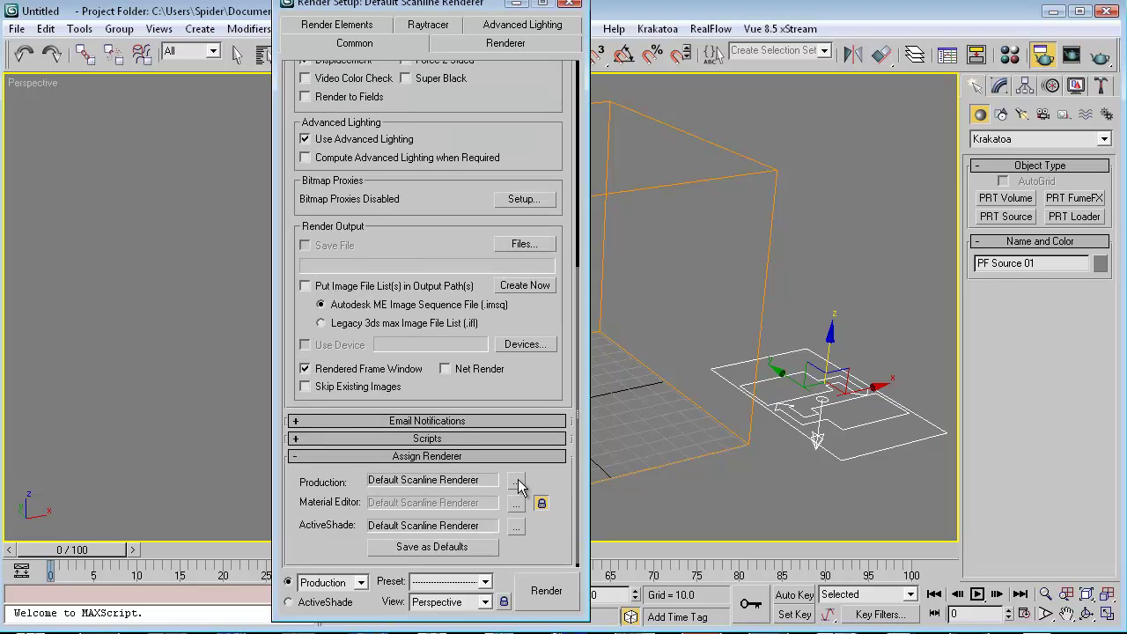
click(516, 482)
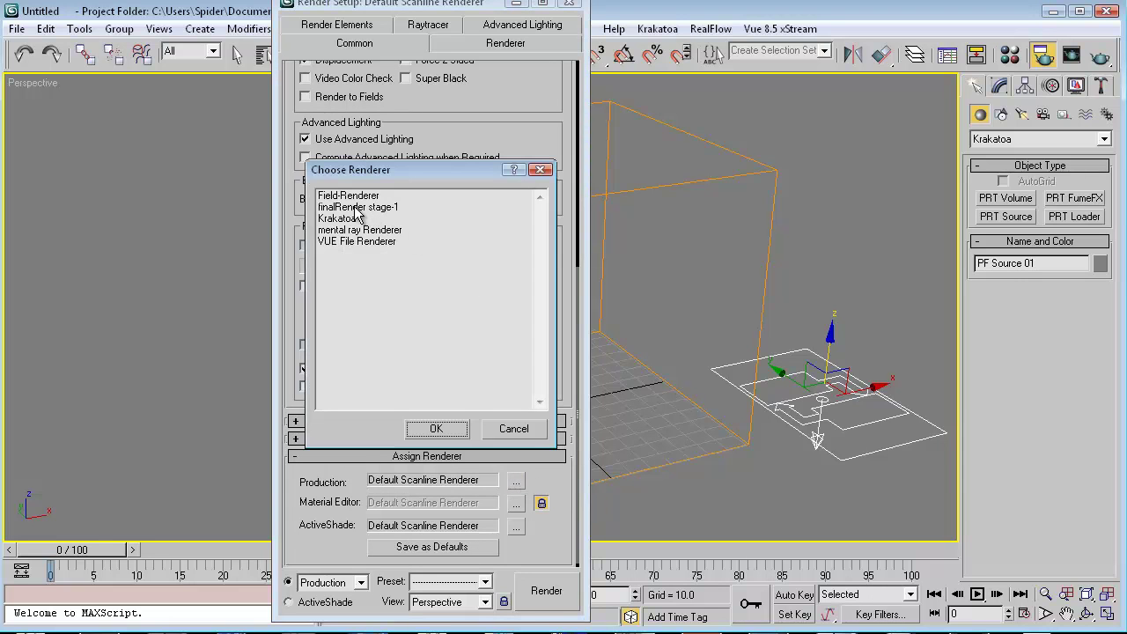
double_click(350, 218)
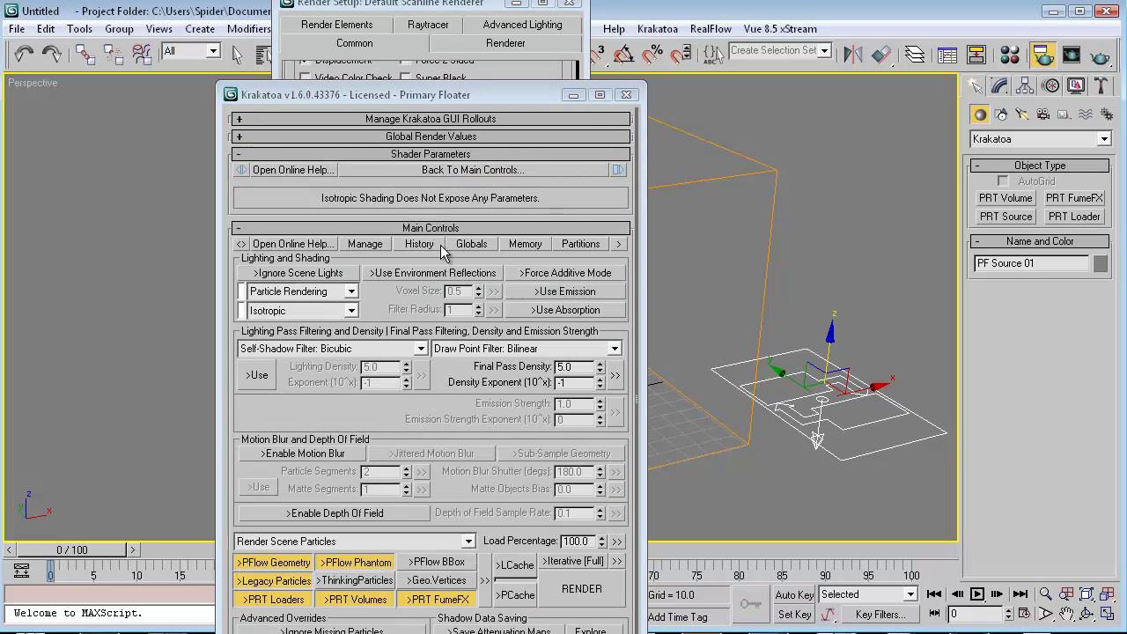
- Go to frame 10 and minimize the Krakatoa floater and Render Setup to clear the viewport
drag(268, 98, 143, 8)
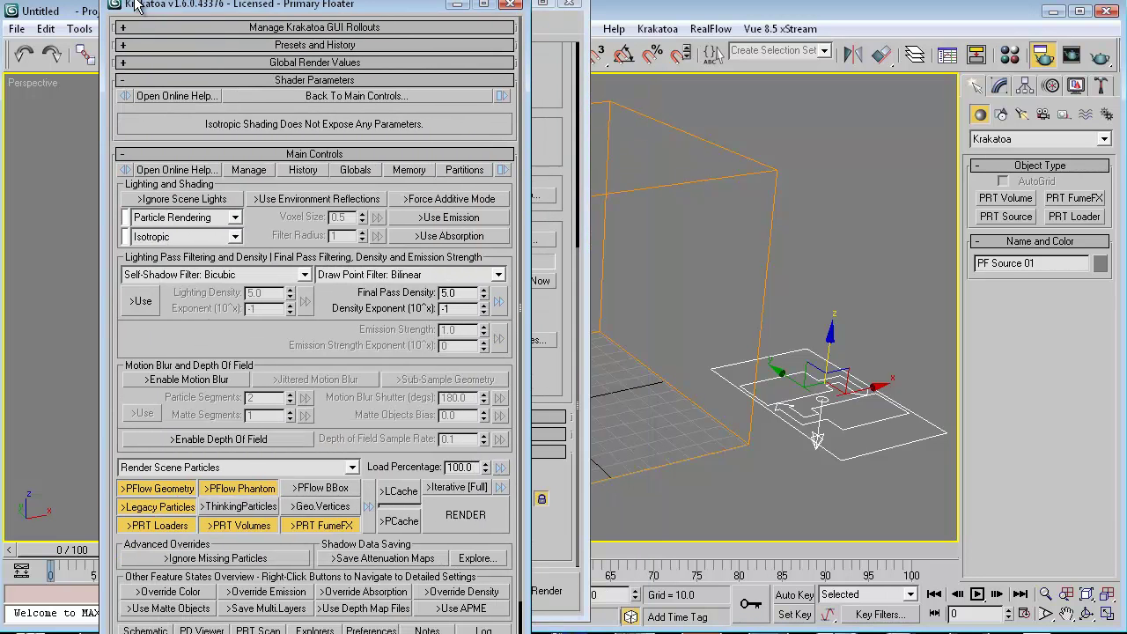
click(457, 5)
drag(94, 550, 174, 549)
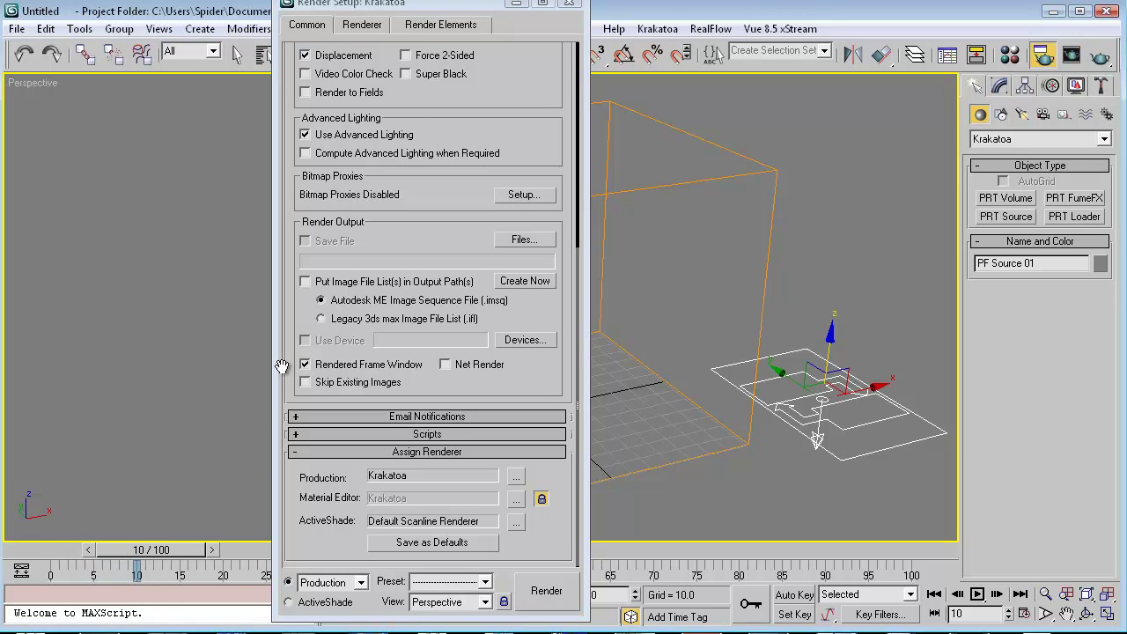
click(516, 3)
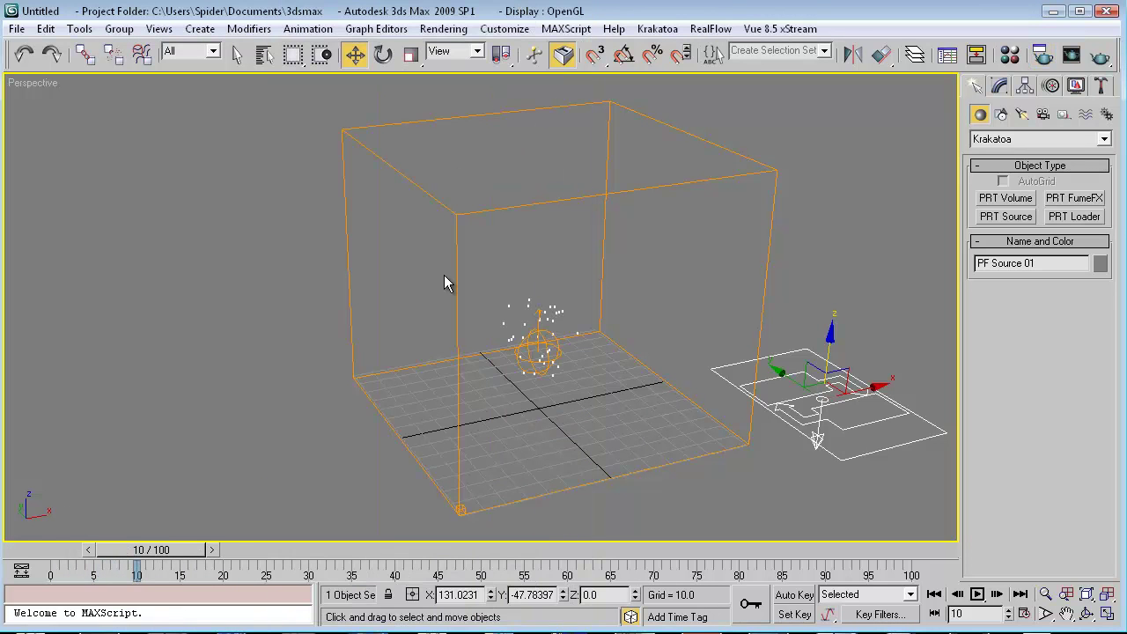
- Render frame 10 of the Perspective view with Krakatoa, close the log window and move the rendered frame window up
key(shift+q)
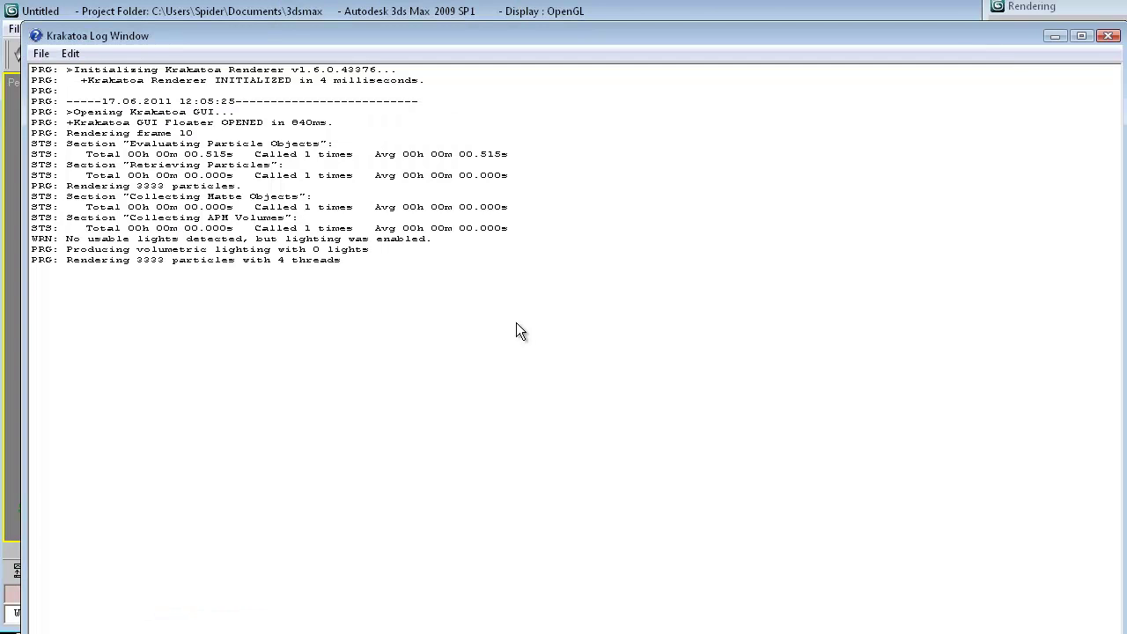
click(1108, 35)
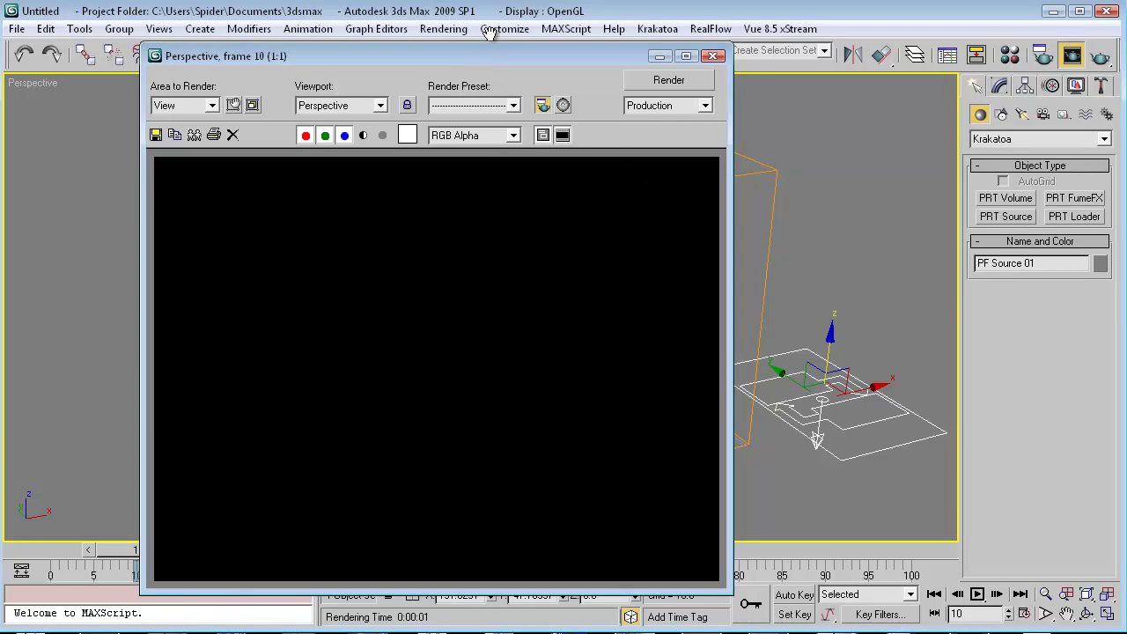
drag(476, 57, 475, 8)
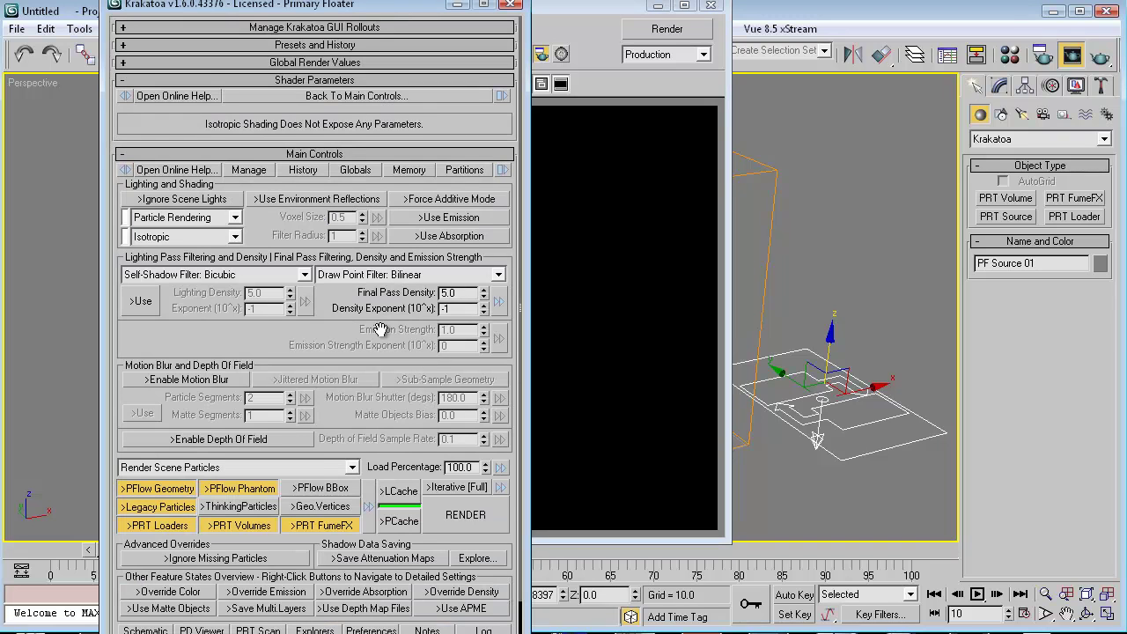
- Enable Force Additive Mode in the Krakatoa main controls and minimize the floater
drag(382, 331, 380, 329)
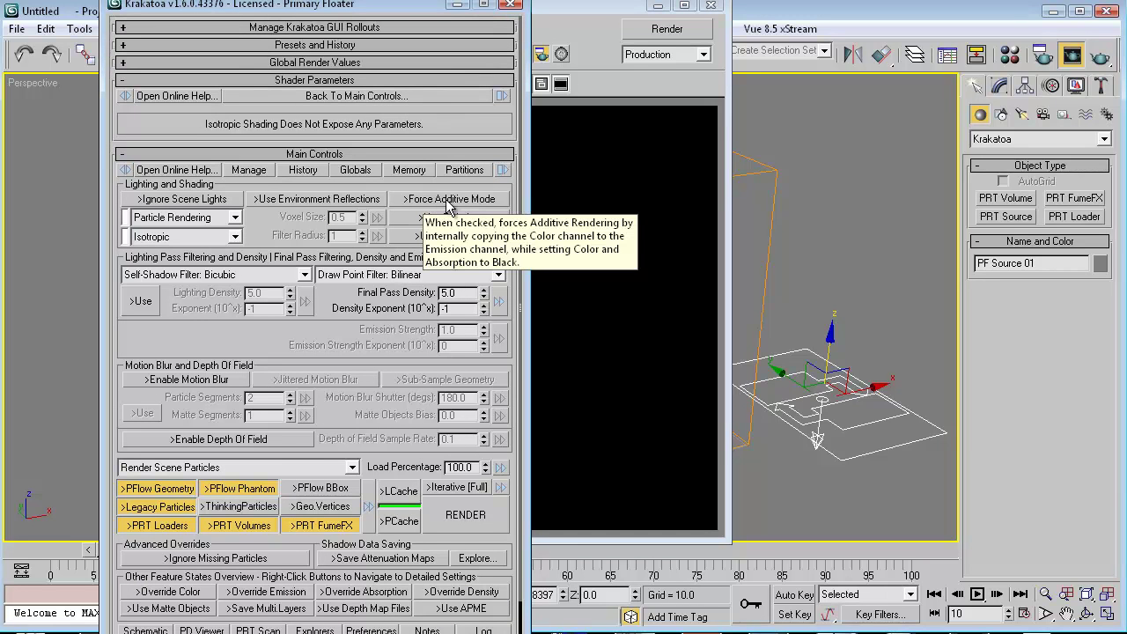
click(446, 200)
click(446, 200)
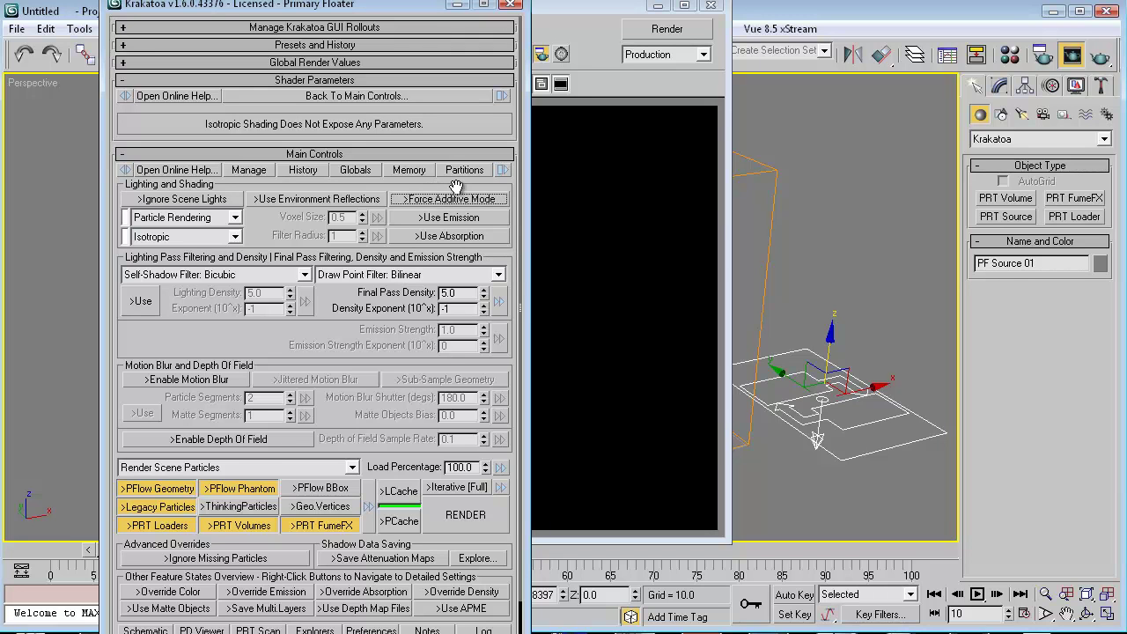
click(460, 202)
click(439, 201)
click(457, 5)
- Render frame 10 in additive mode, render it again from a closer view, and minimize the rendered frame window
key(shift+q)
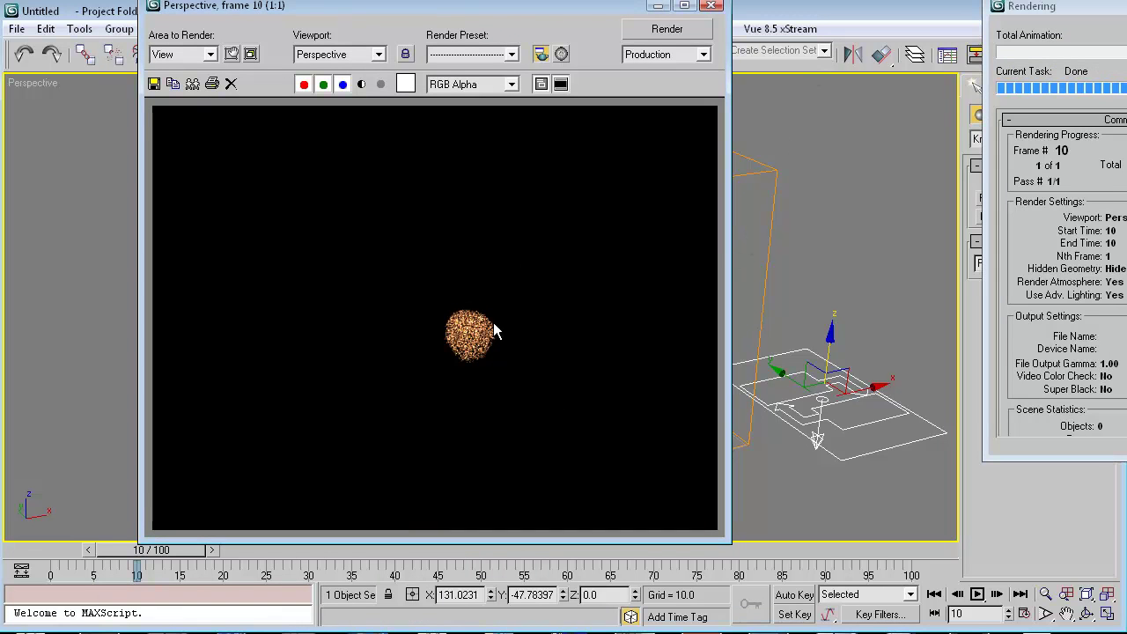
middle_drag(762, 431, 780, 440)
key(shift+q)
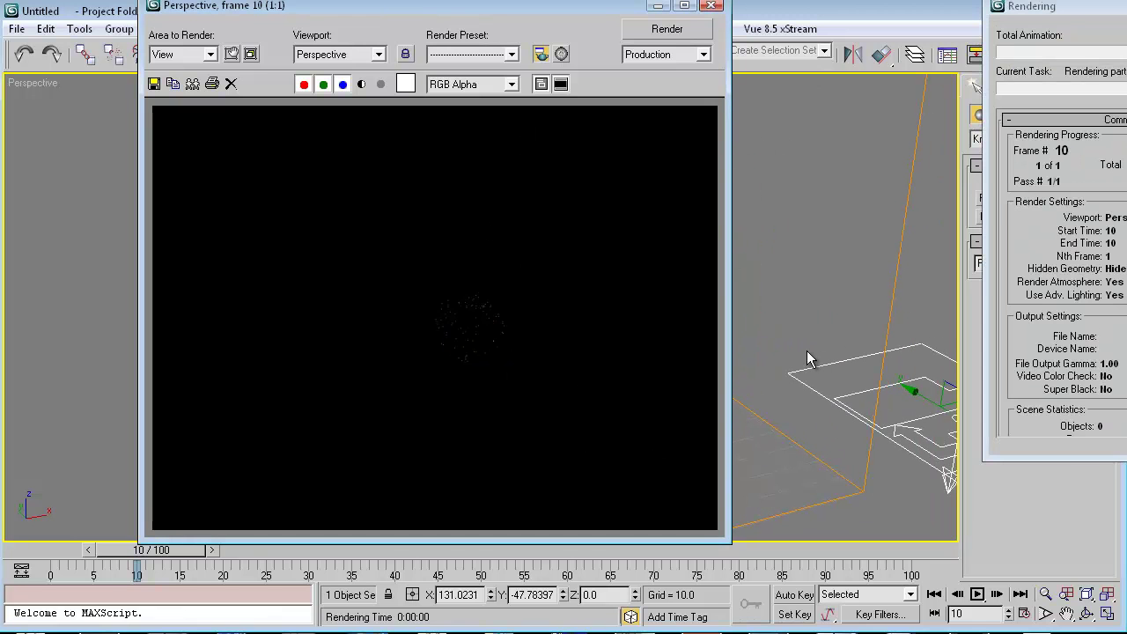
click(656, 7)
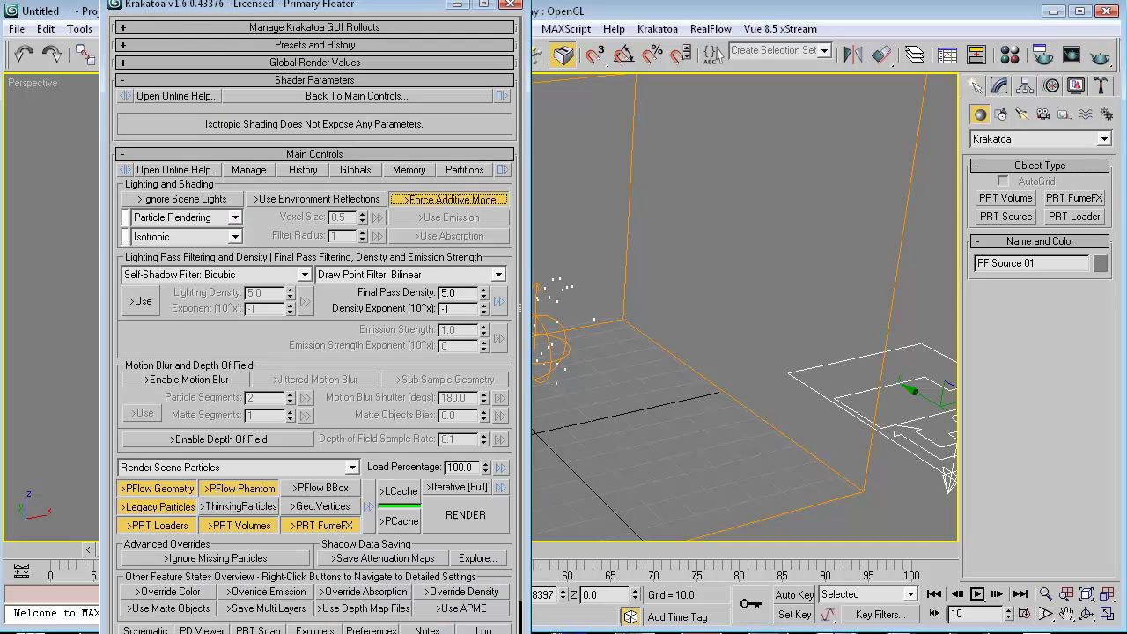
- Expand the Save Particles settings in the Krakatoa floater
drag(347, 7, 373, 2)
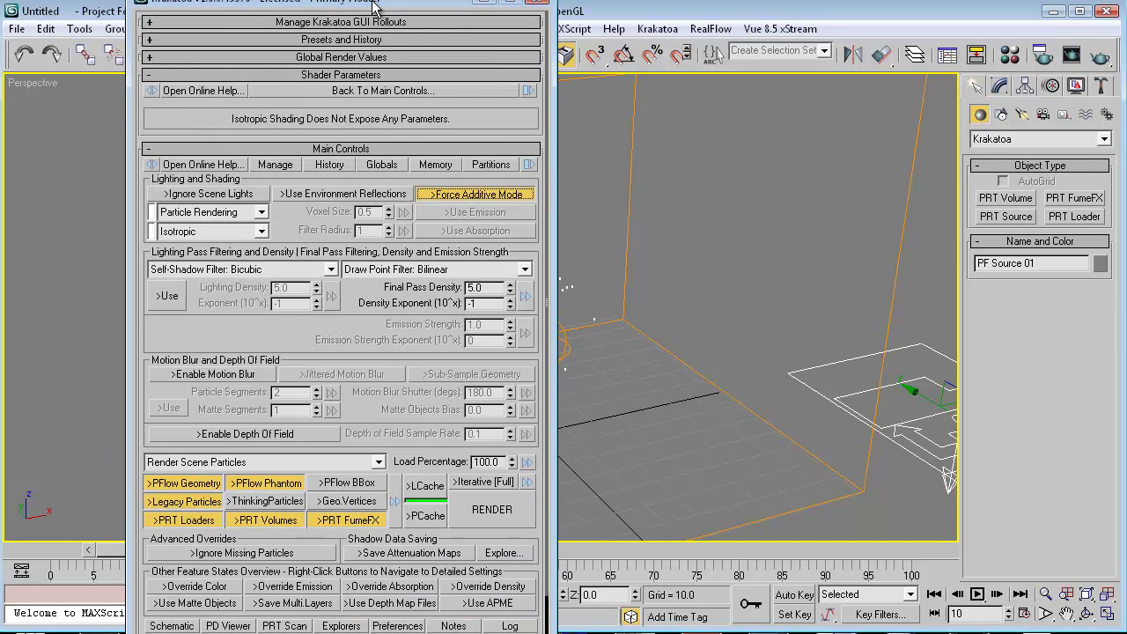
scroll(358, 331, down, 2)
scroll(359, 406, down, 5)
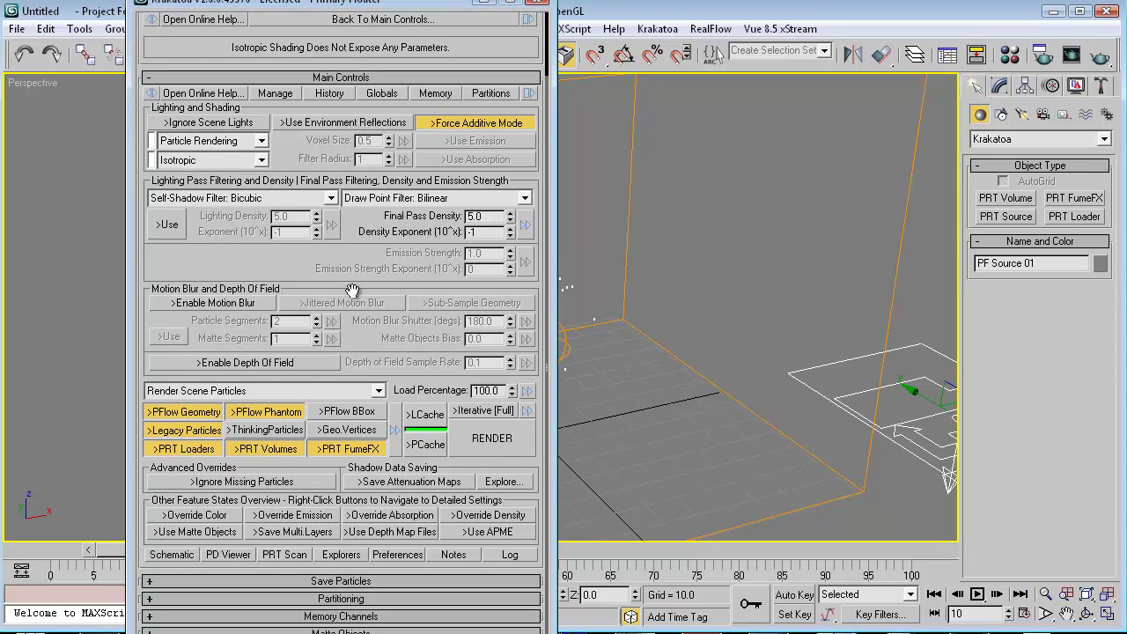
click(315, 580)
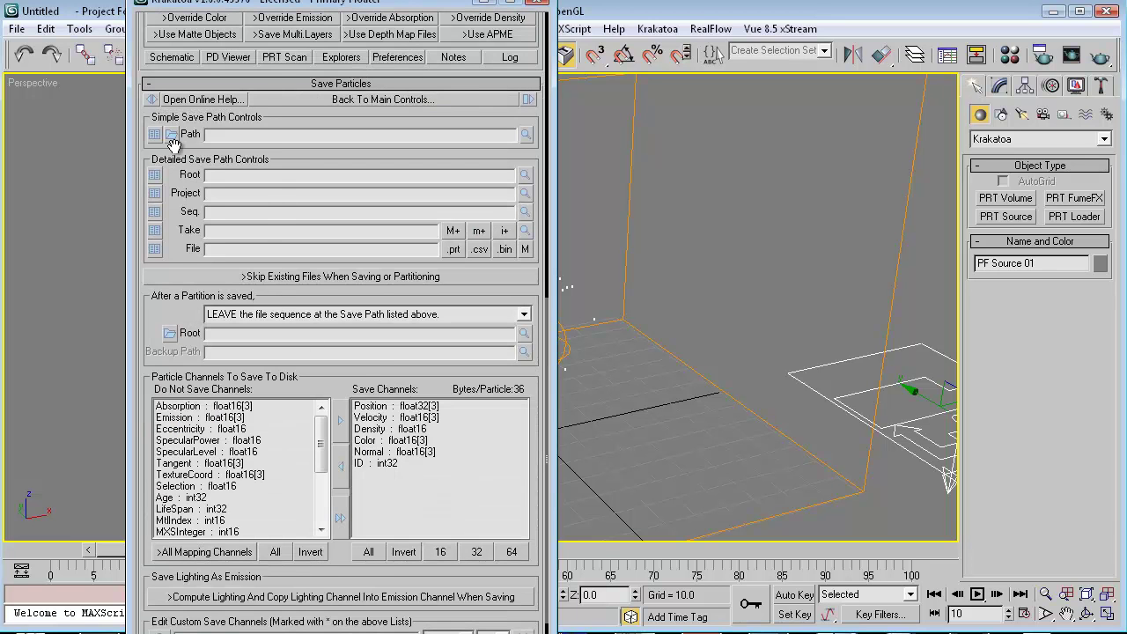